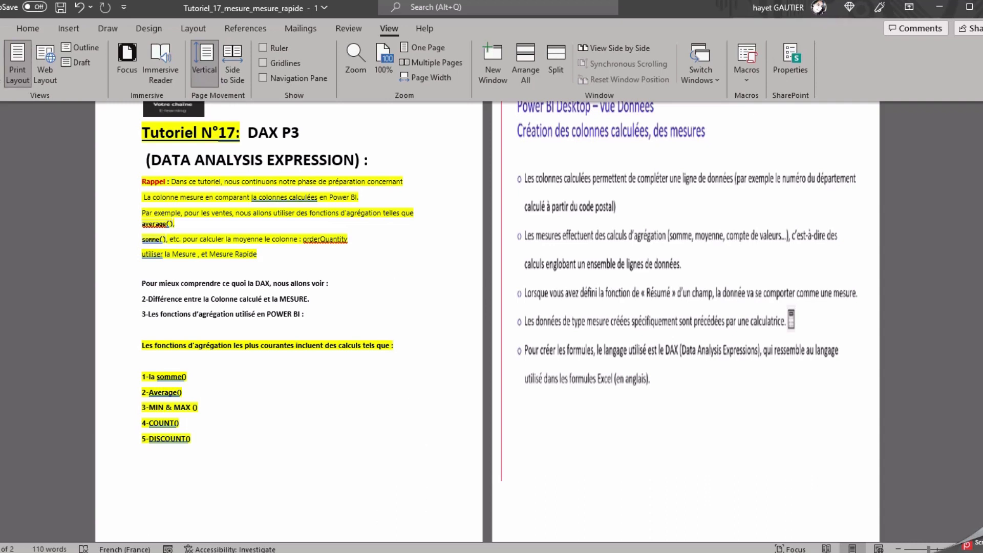
# Step: Switch to Power BI Desktop and add a new calculated column to the Ventes table
pyautogui.hotkey('alt', 'Tab')
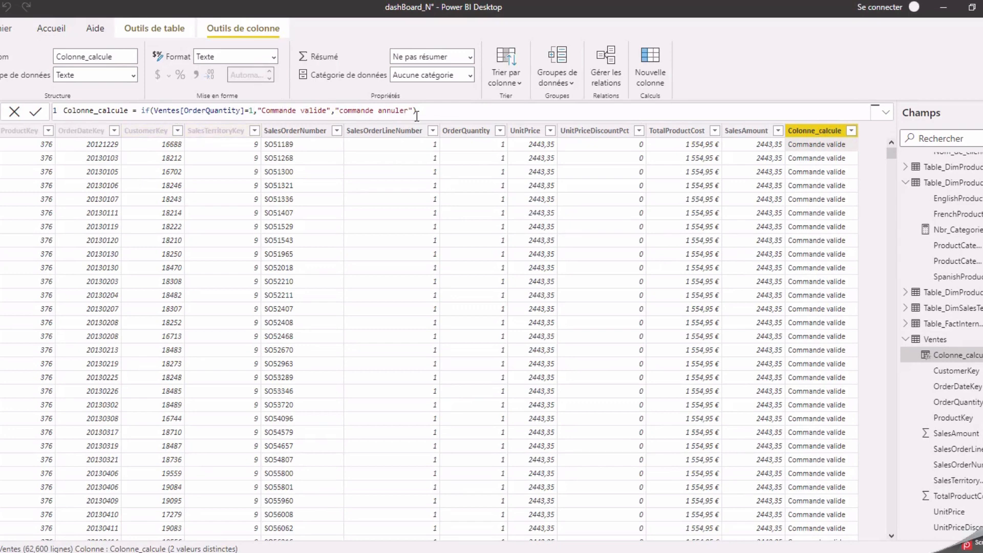
pyautogui.click(620, 115)
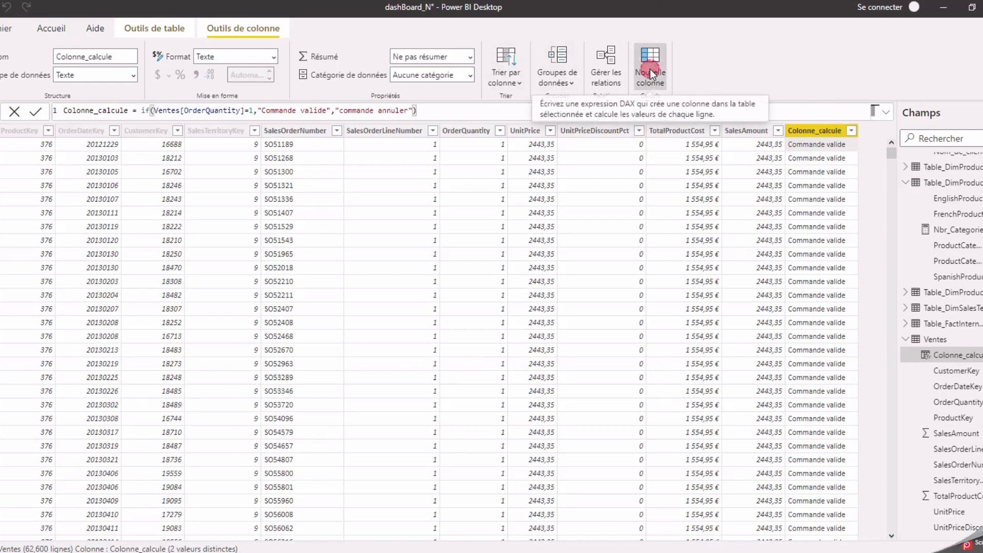
pyautogui.click(880, 136)
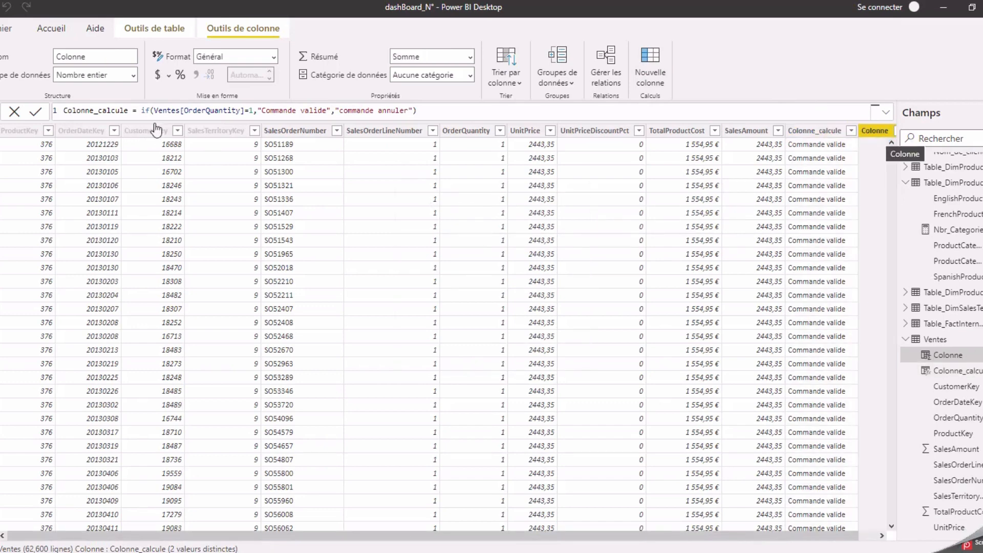
# Step: Name the new calculated column Agregat_Colonne in its formula
pyautogui.click(97, 110)
pyautogui.moveTo(97, 110); pyautogui.dragTo(65, 113)
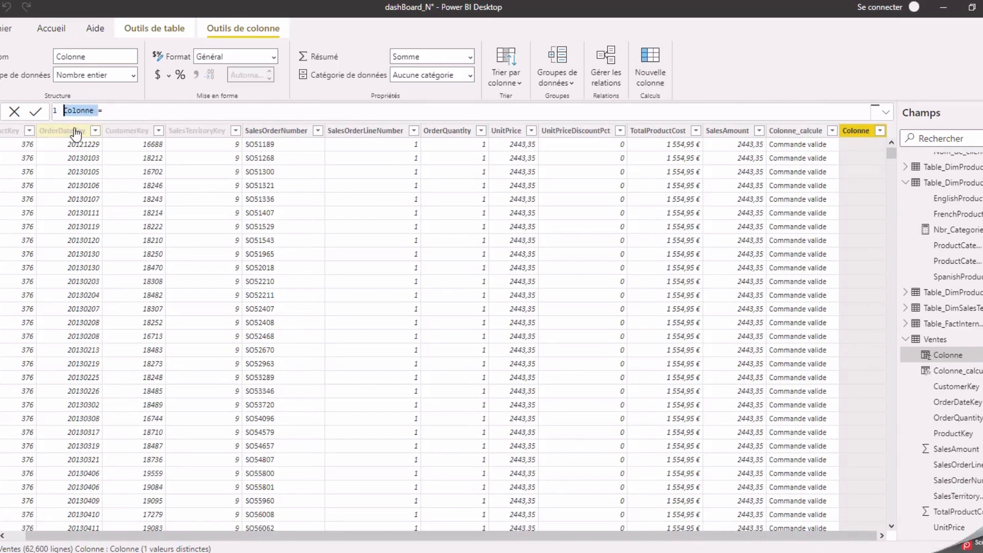
pyautogui.click(100, 112)
pyautogui.write('_')
pyautogui.press('BackSpace')
pyautogui.press('BackSpace')
pyautogui.press('BackSpace')
pyautogui.press('BackSpace')
pyautogui.press('BackSpace')
pyautogui.press('BackSpace')
pyautogui.press('BackSpace')
pyautogui.press('BackSpace')
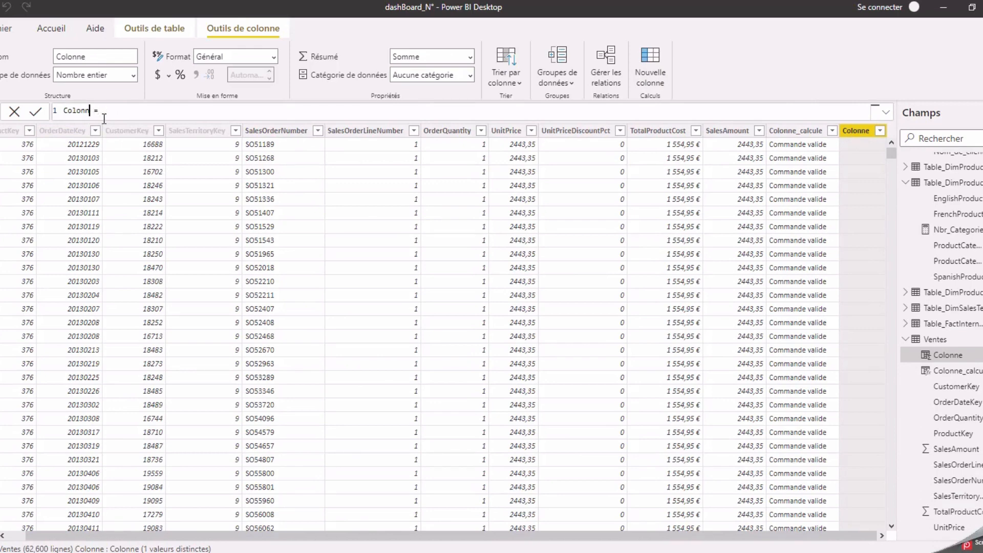
pyautogui.press('capslock')
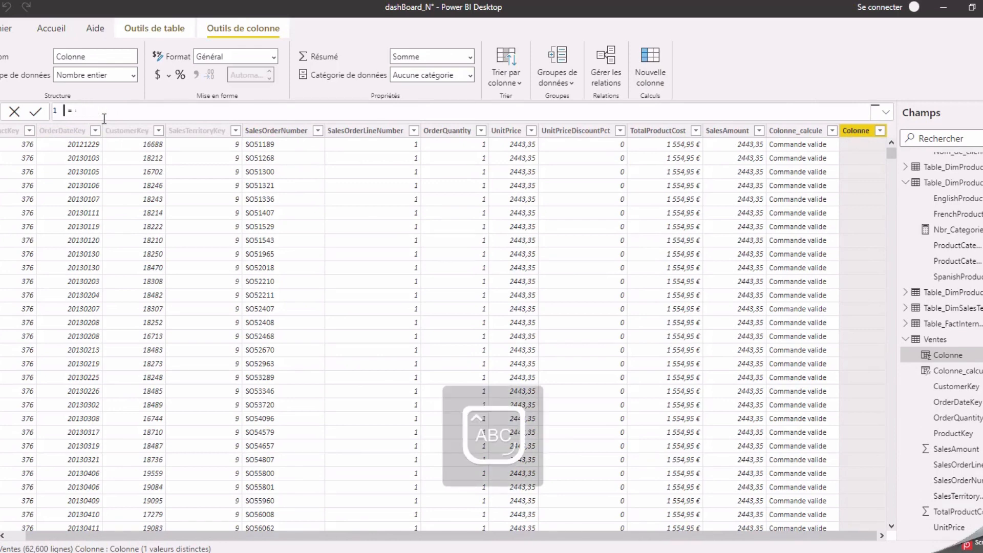
pyautogui.write('A')
pyautogui.press('capslock')
pyautogui.write('gregat_')
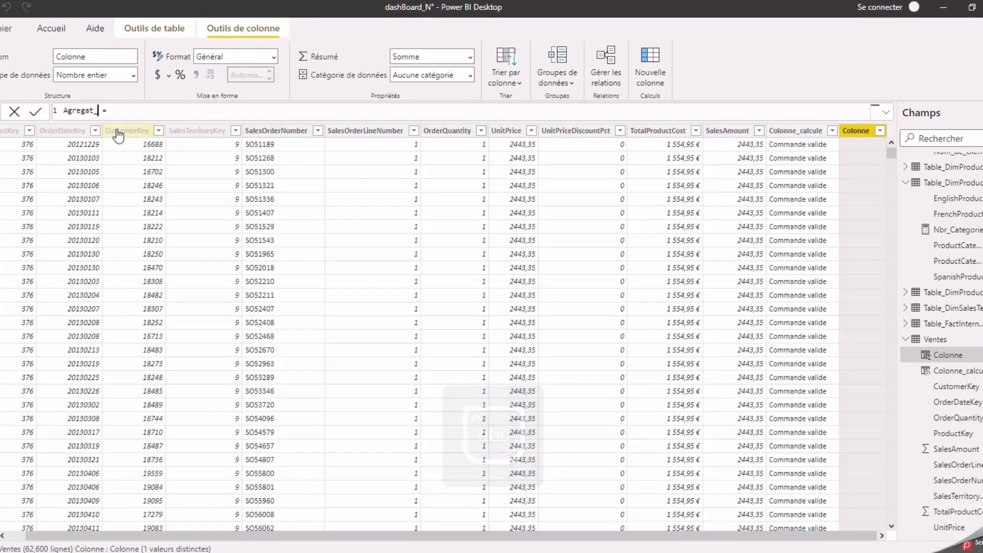
pyautogui.press('capslock')
pyautogui.press('capslock')
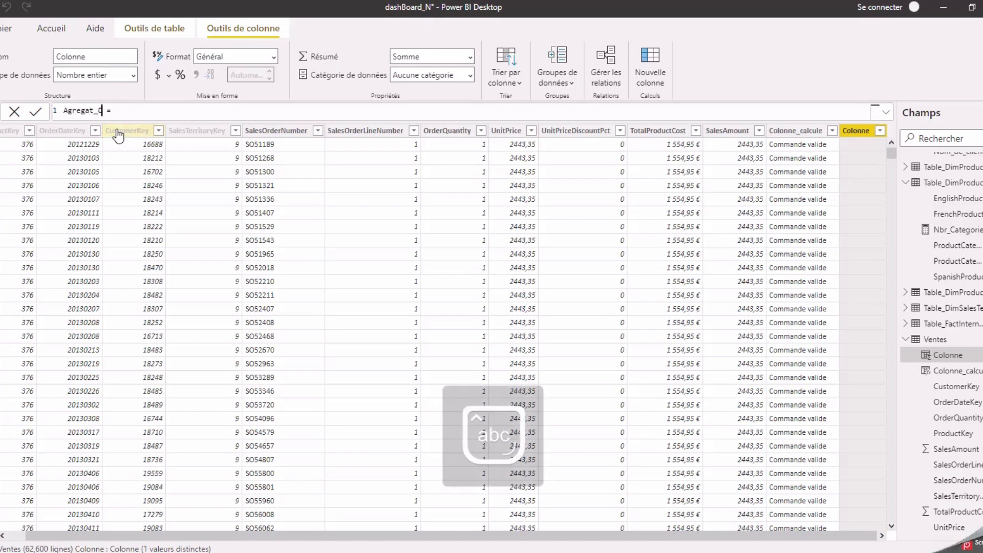
pyautogui.write('Colonne')
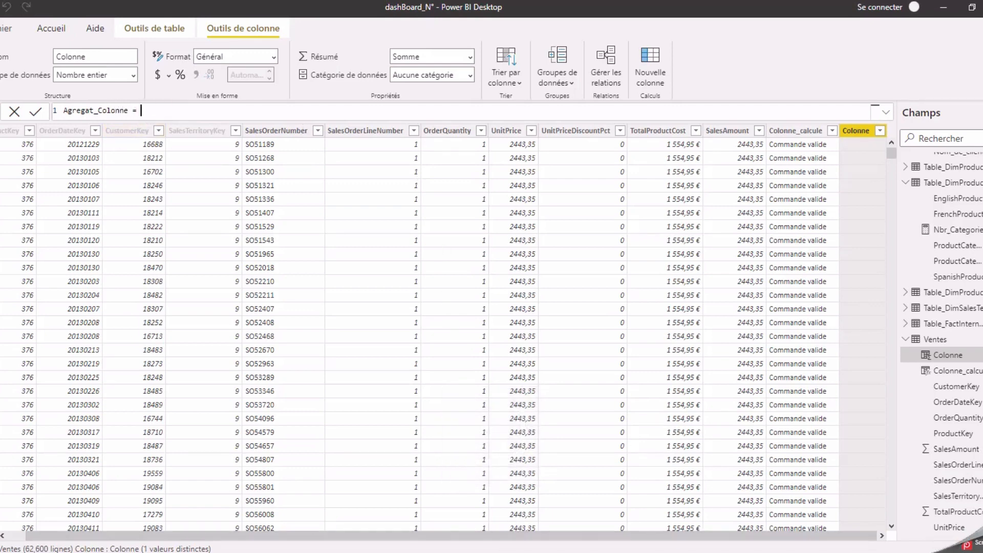
# Step: Switch to the Word document and review its list of common aggregation functions
pyautogui.moveTo(500, 552)
pyautogui.click(342, 527)
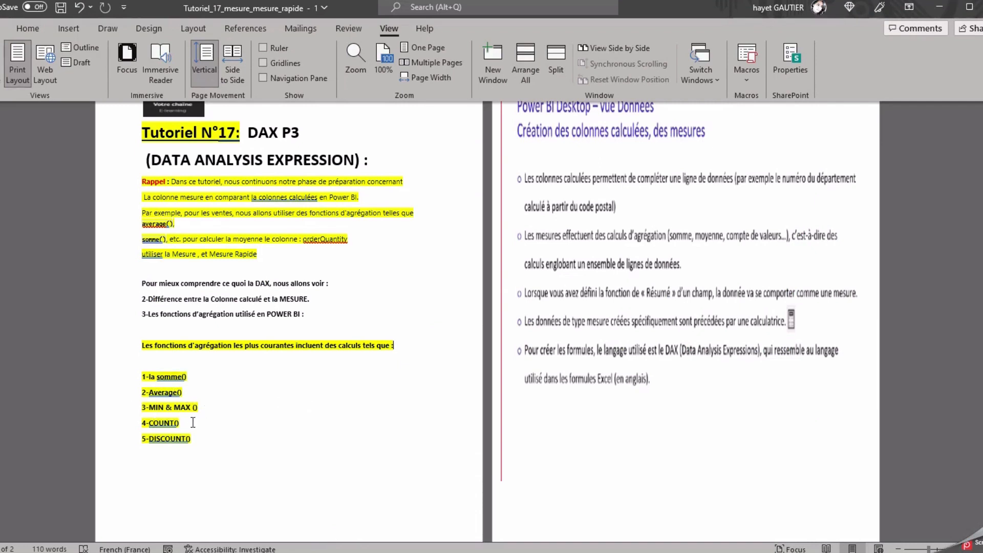
pyautogui.click(200, 439)
pyautogui.click(206, 389)
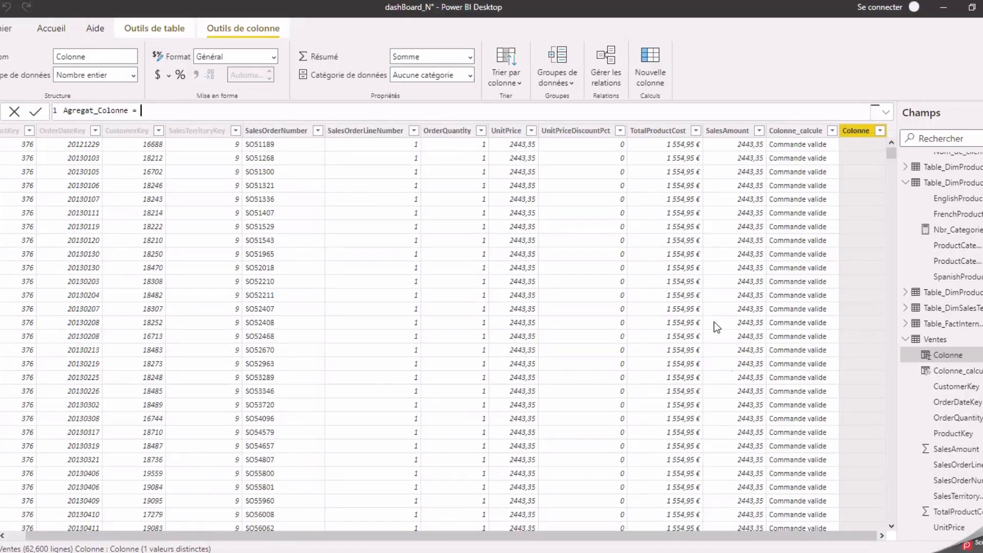
# Step: Back in Power BI Desktop, define Agregat_Colonne as AVERAGE(Ventes[OrderQuantity])
pyautogui.click(156, 112)
pyautogui.write('ave')
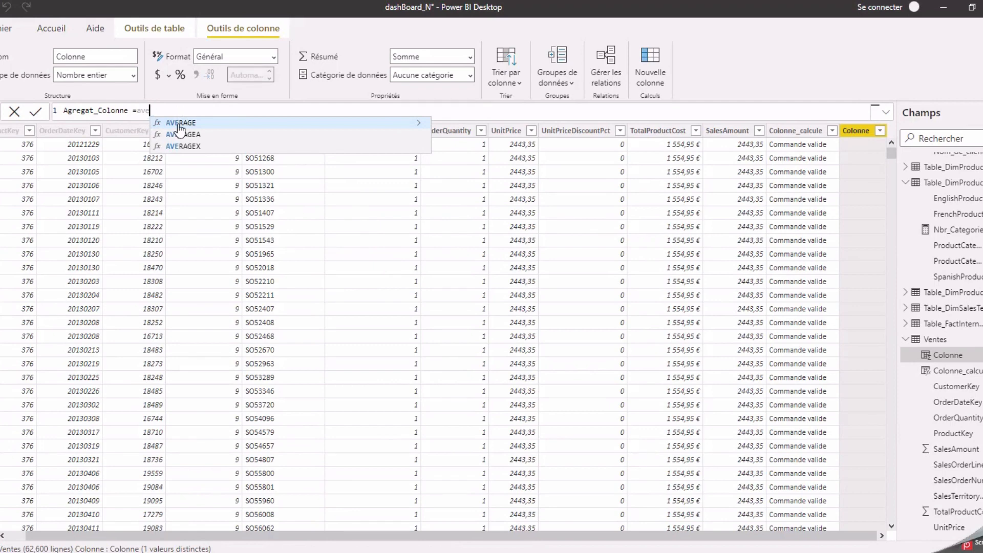
pyautogui.click(179, 125)
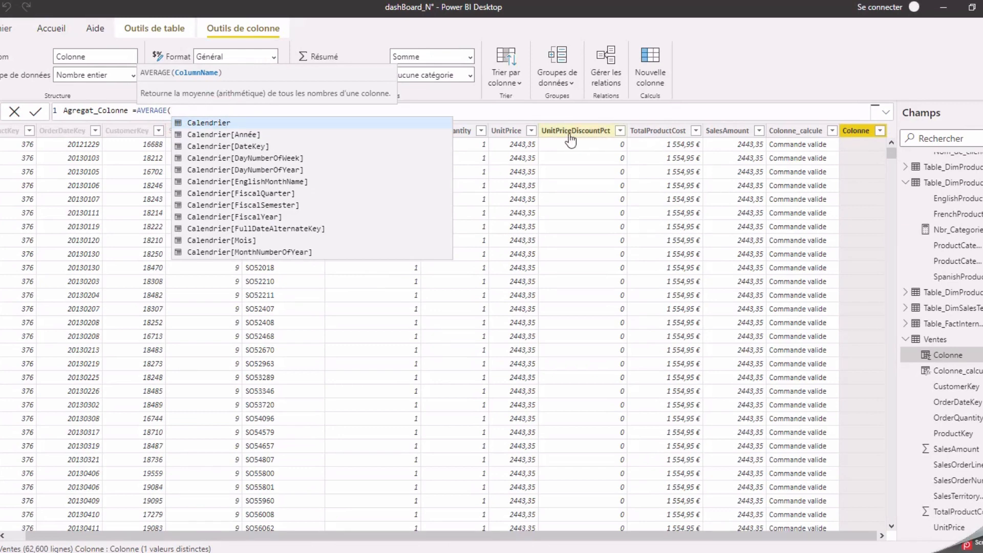
pyautogui.click(467, 130)
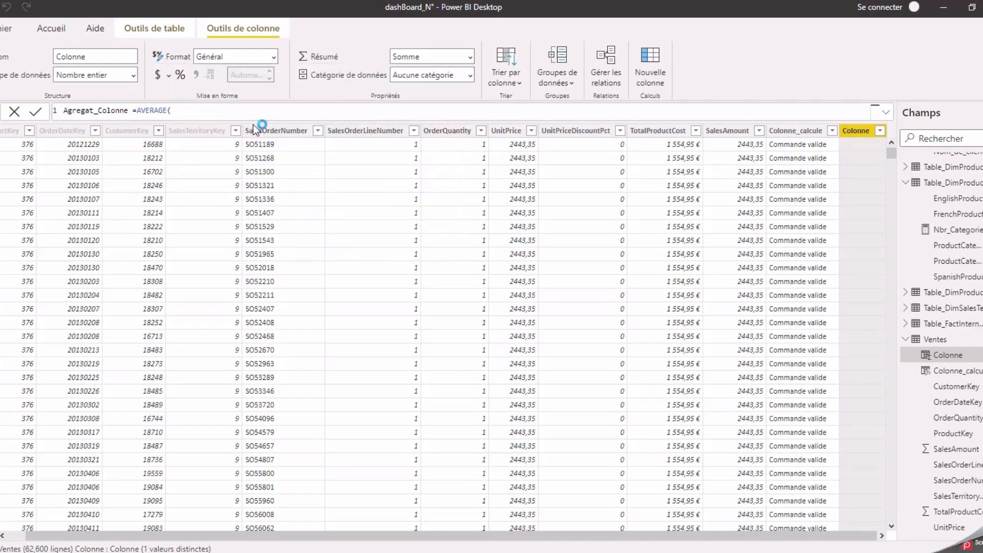
pyautogui.press('Return')
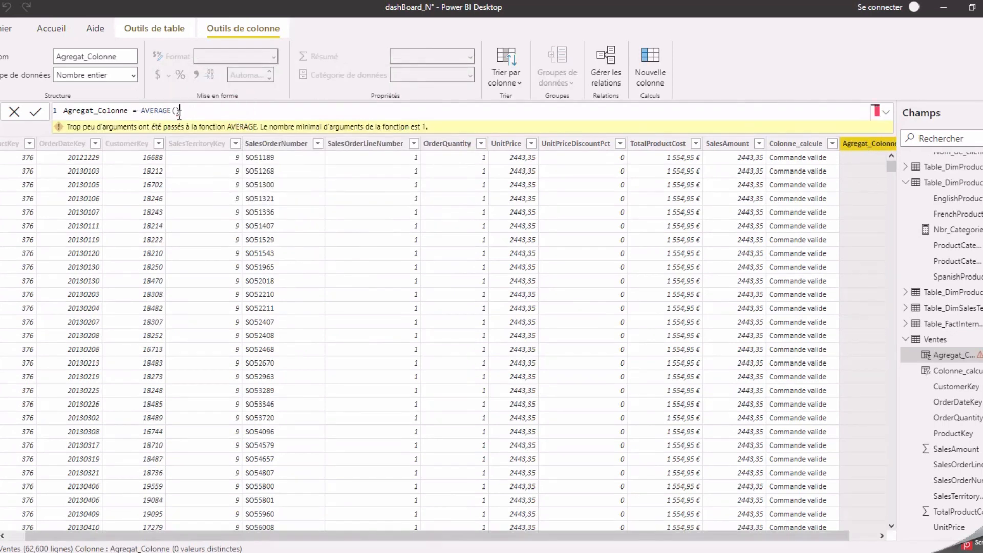
pyautogui.click(177, 111)
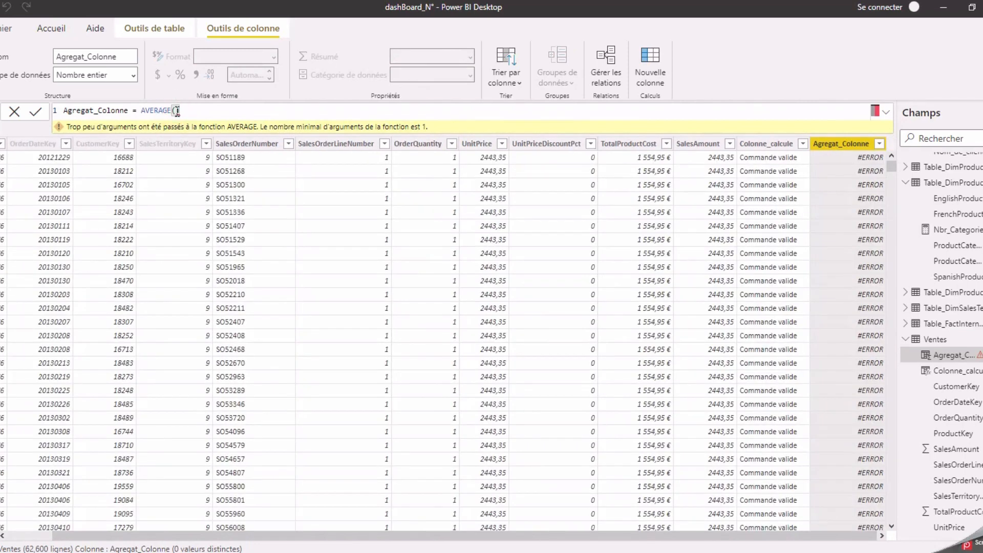
pyautogui.hotkey('ctrl', 'space')
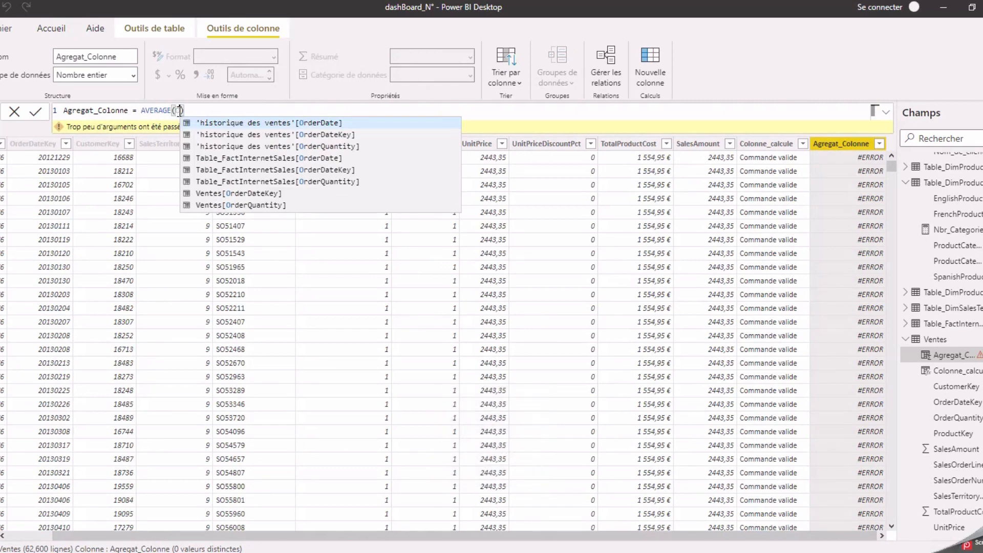
pyautogui.click(216, 204)
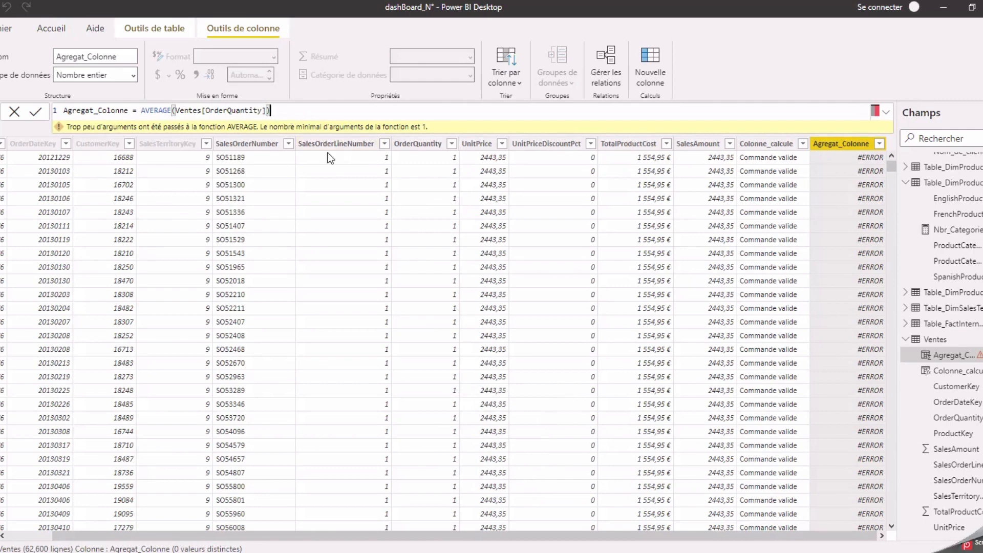
pyautogui.press('Return')
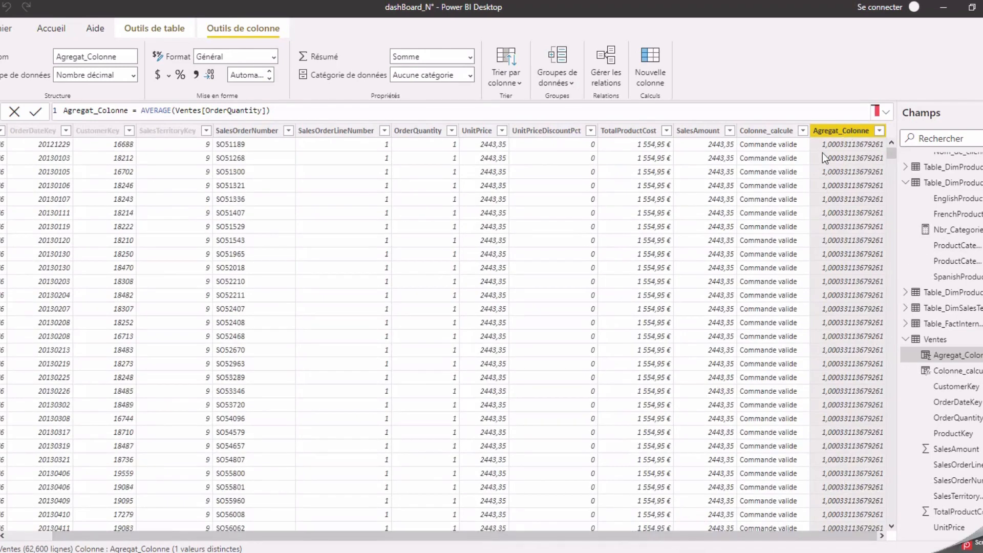
# Step: Examine the values down the Agregat_Colonne column and compare its formula with that of Colonne_calcule
pyautogui.scroll(-7, 857, 463)
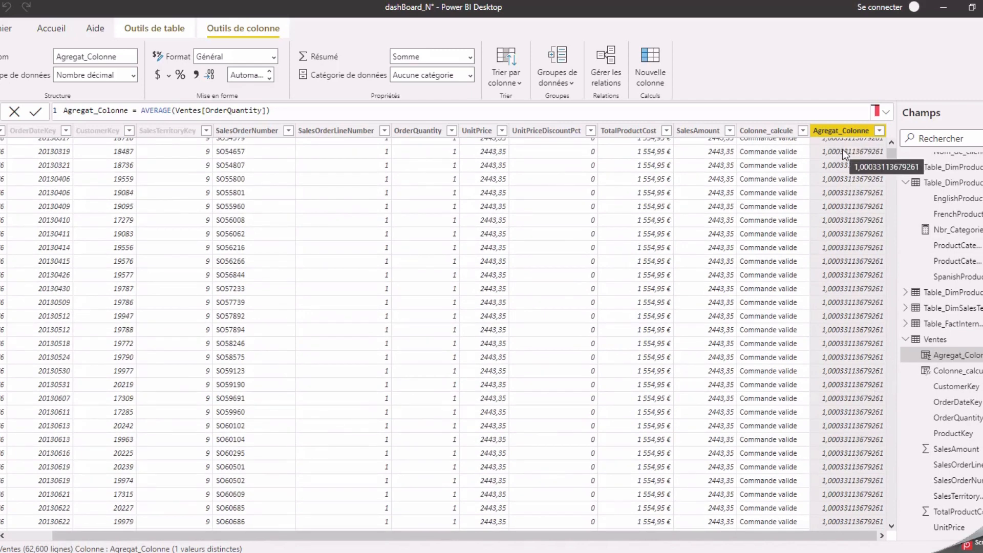
pyautogui.scroll(7, 845, 155)
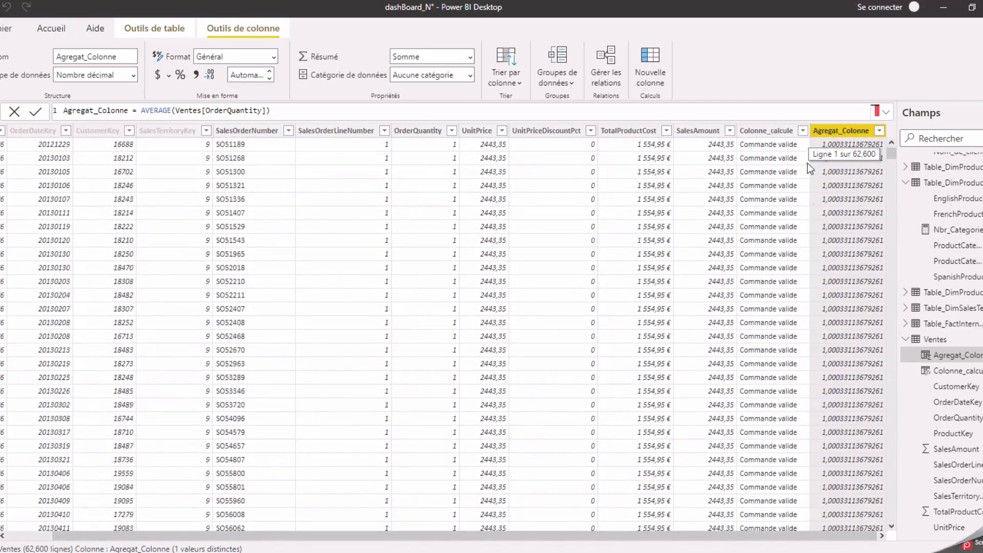
pyautogui.click(844, 144)
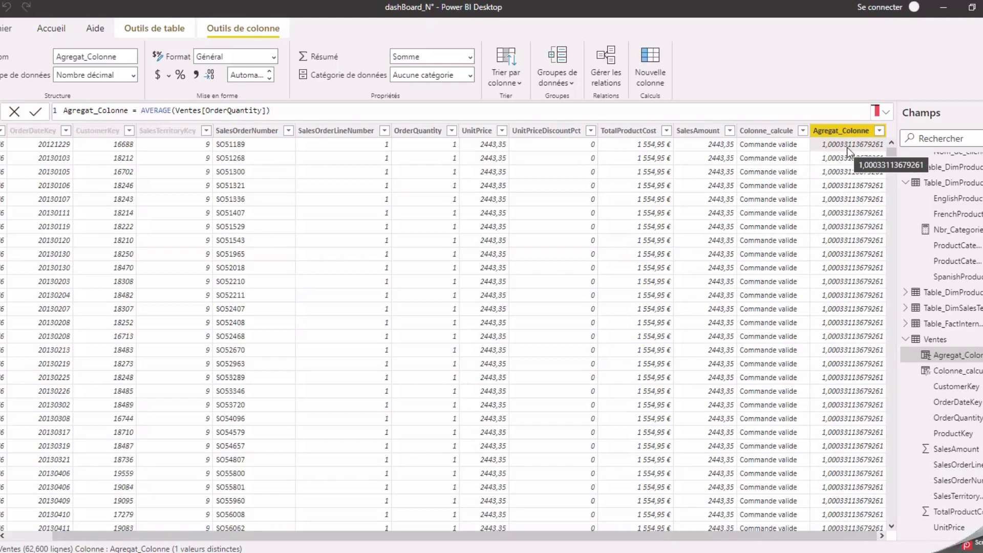
pyautogui.click(747, 132)
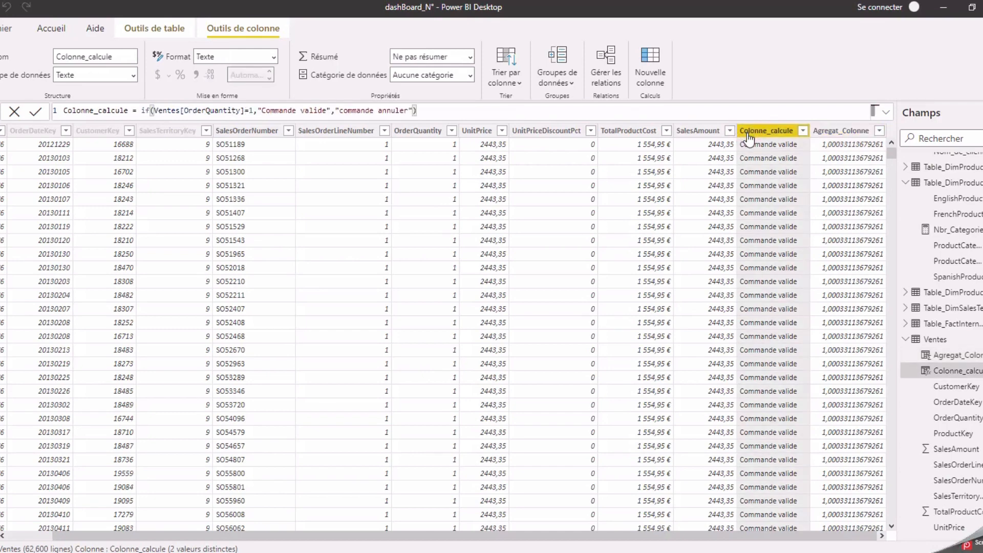
pyautogui.click(853, 132)
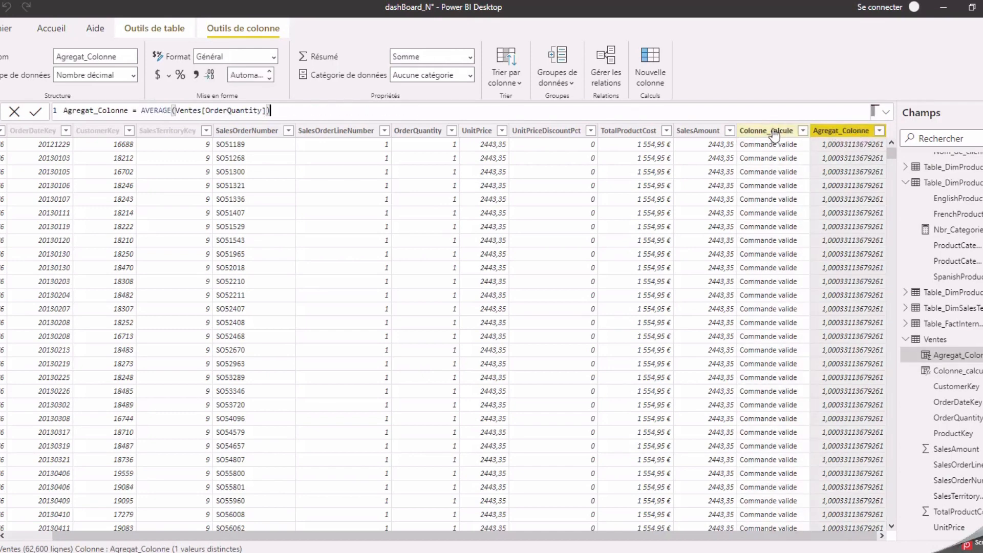
# Step: Delete the calculated columns Colonne_calcule and Agregat_Colonne from the Ventes table
pyautogui.click(768, 132)
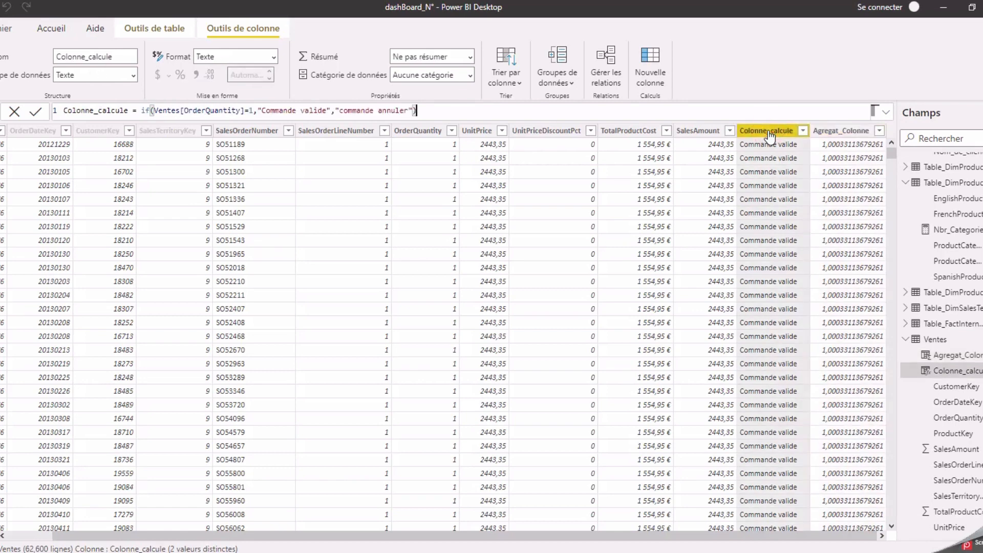
pyautogui.rightClick(768, 133)
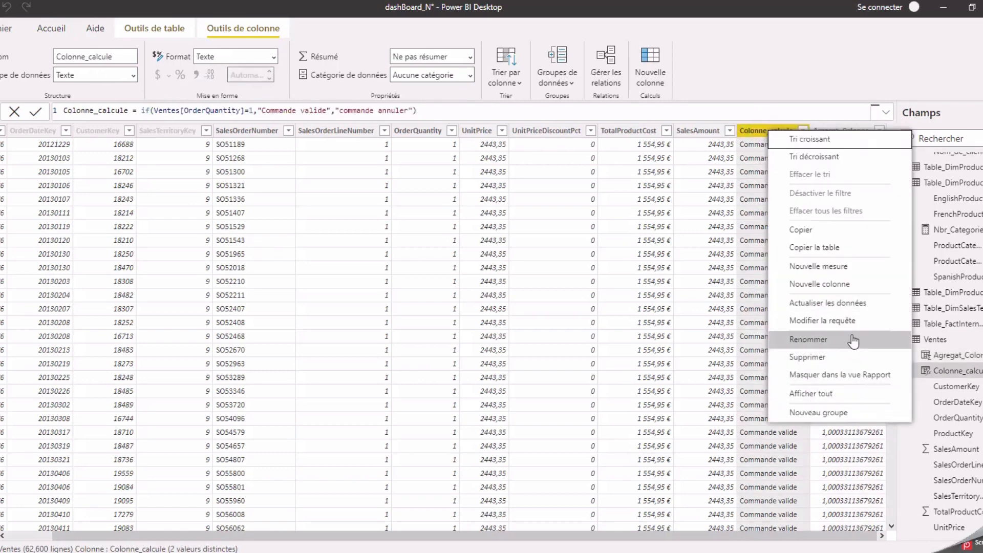
pyautogui.click(845, 357)
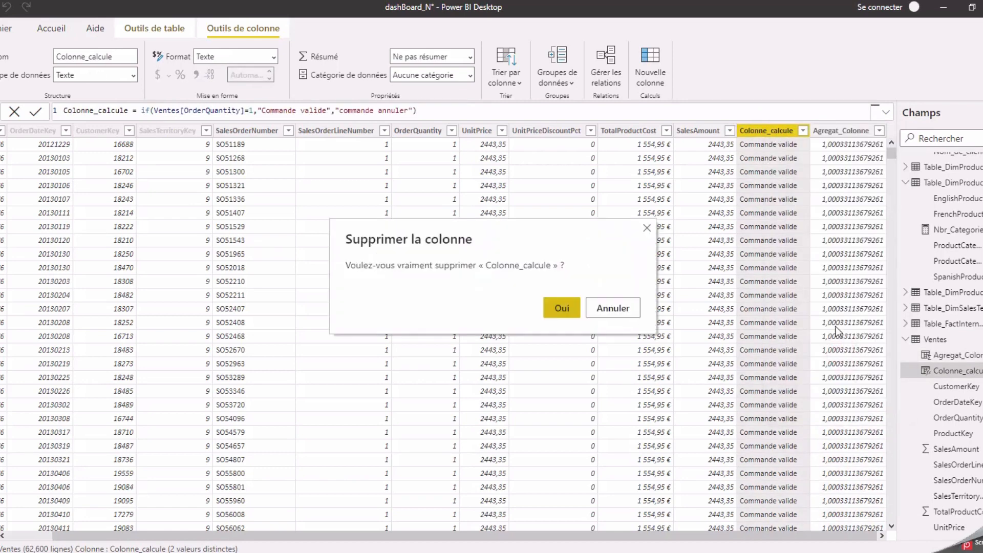
pyautogui.click(562, 307)
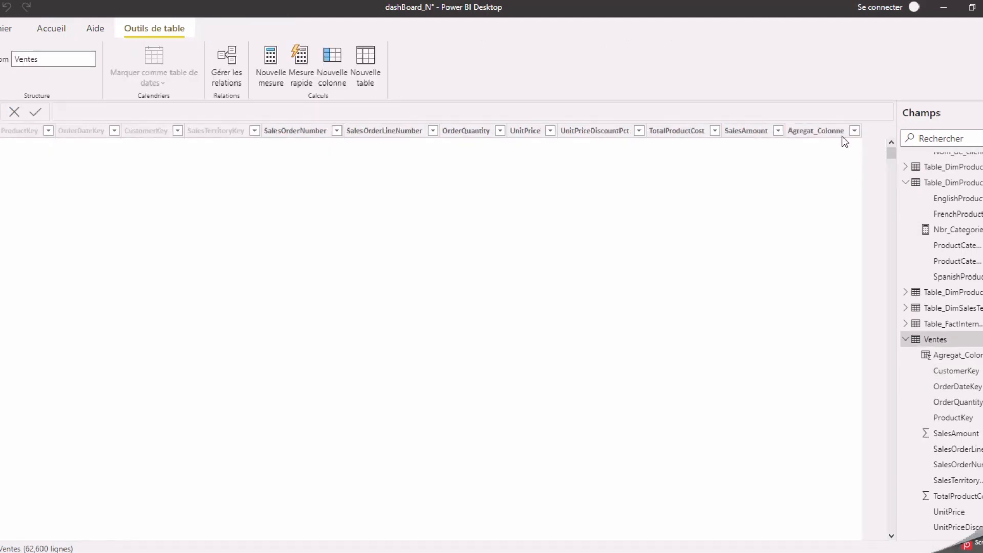
pyautogui.rightClick(822, 133)
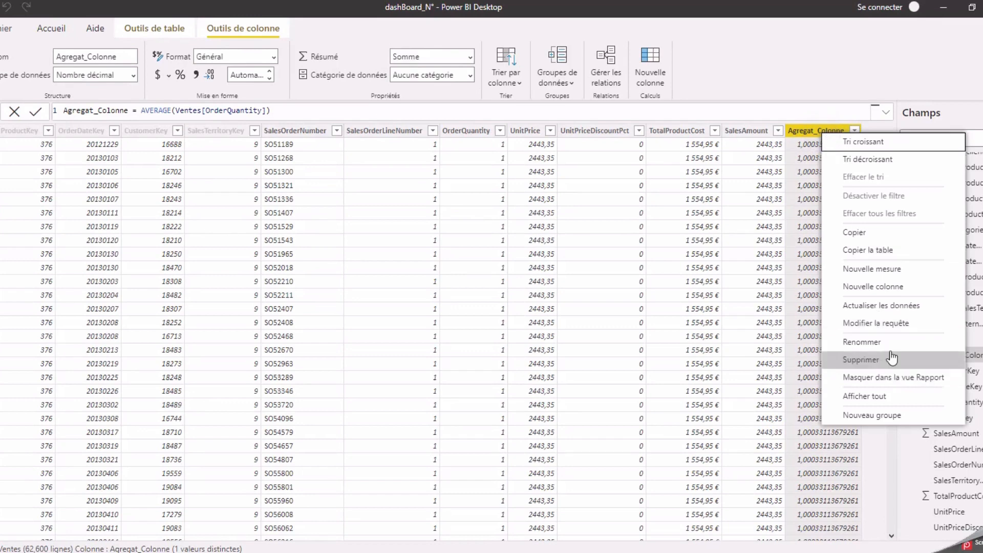
pyautogui.click(871, 359)
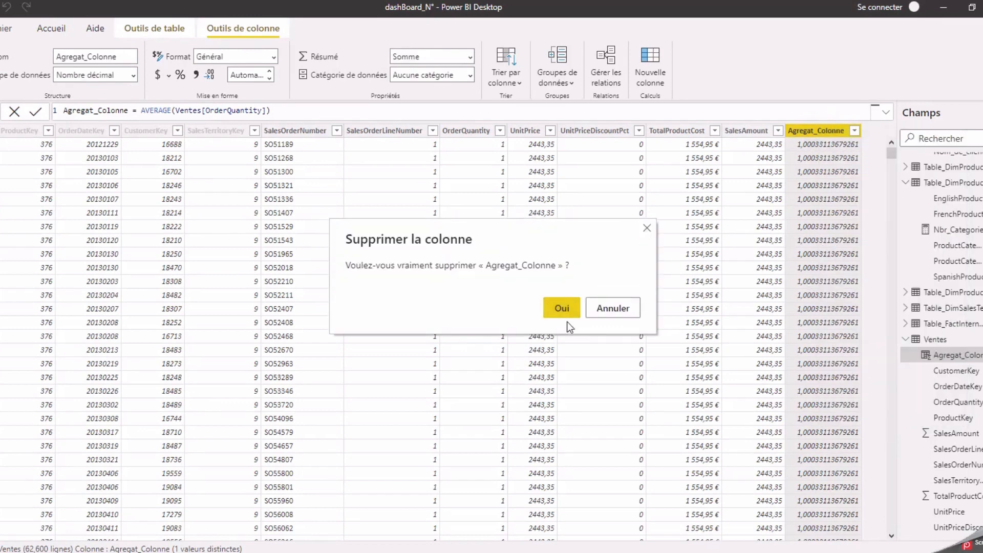
pyautogui.click(561, 310)
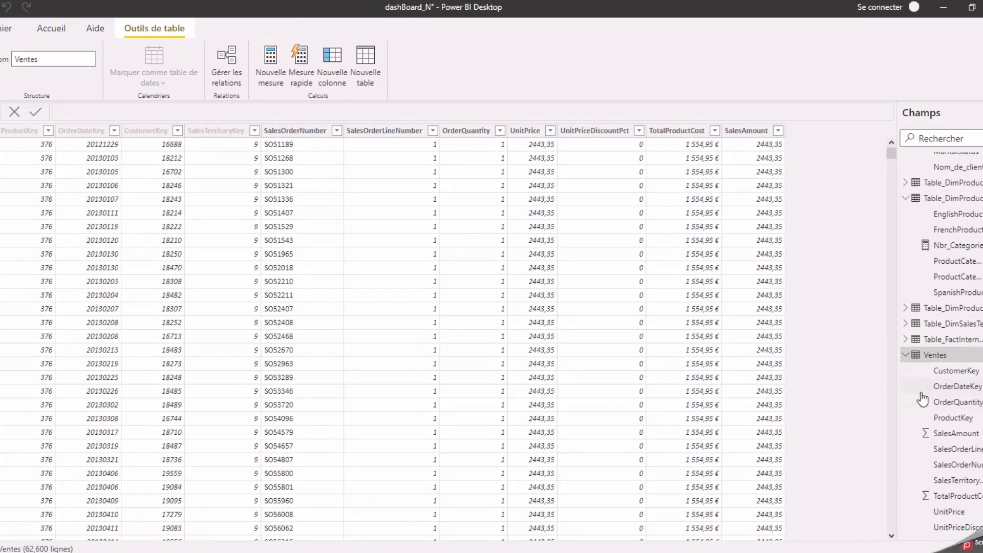
pyautogui.click(928, 356)
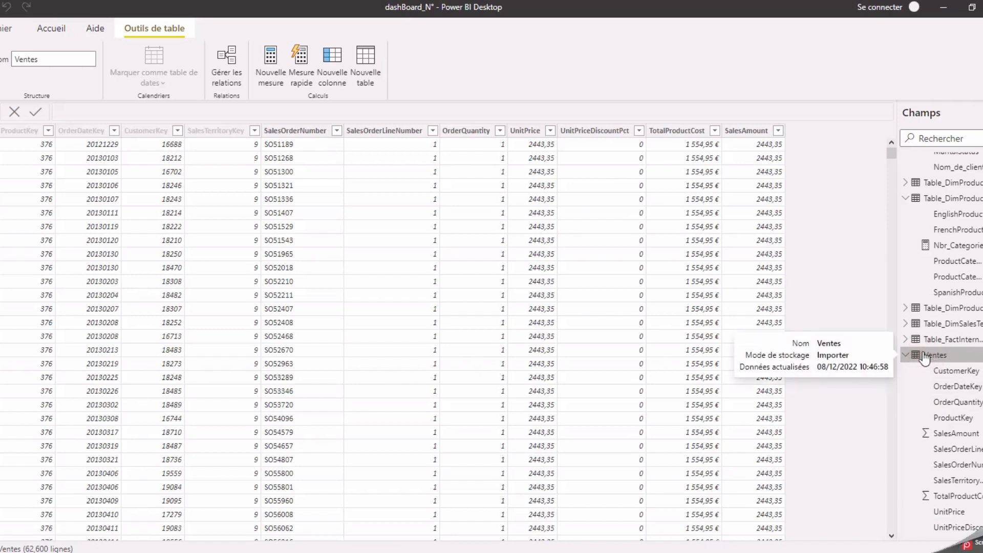
pyautogui.doubleClick(925, 357)
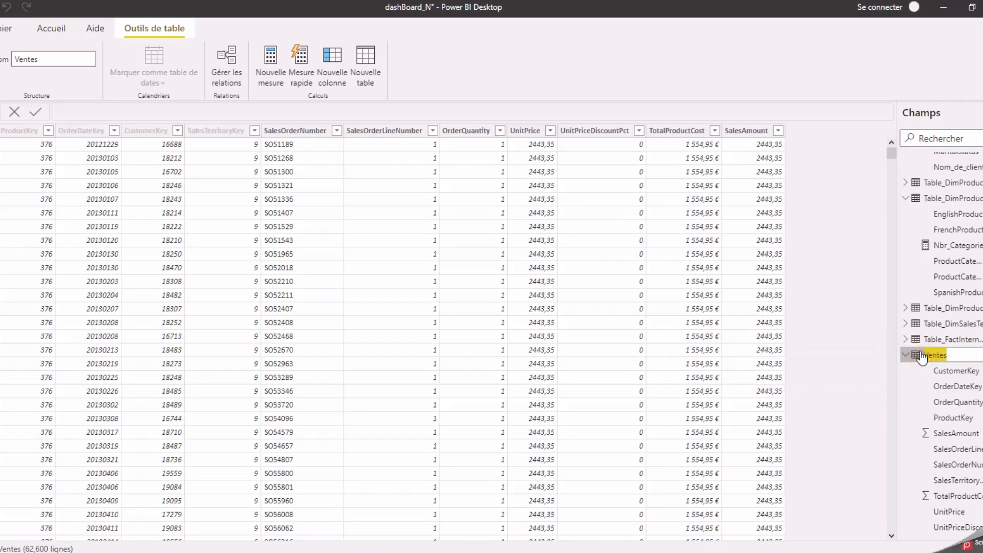
pyautogui.click(915, 355)
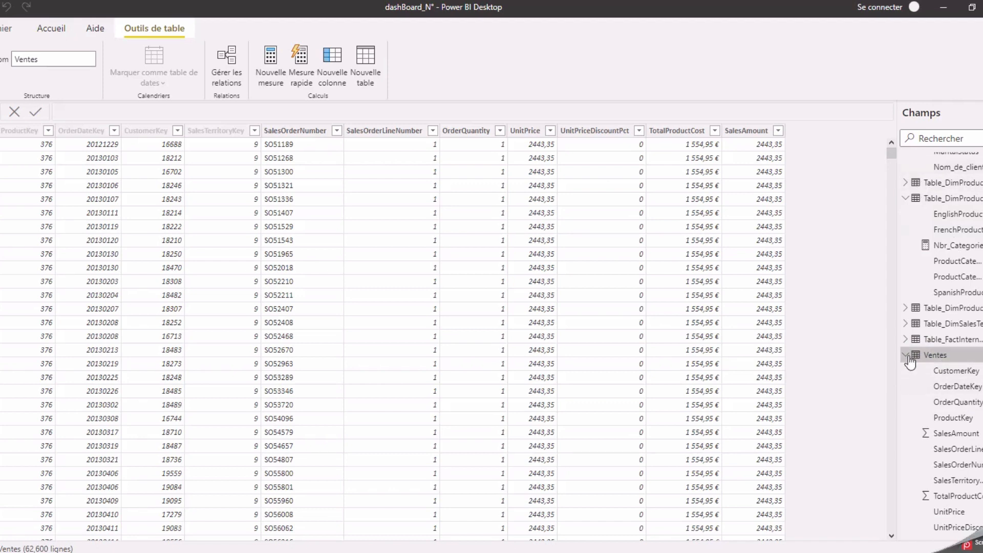
pyautogui.moveTo(911, 361)
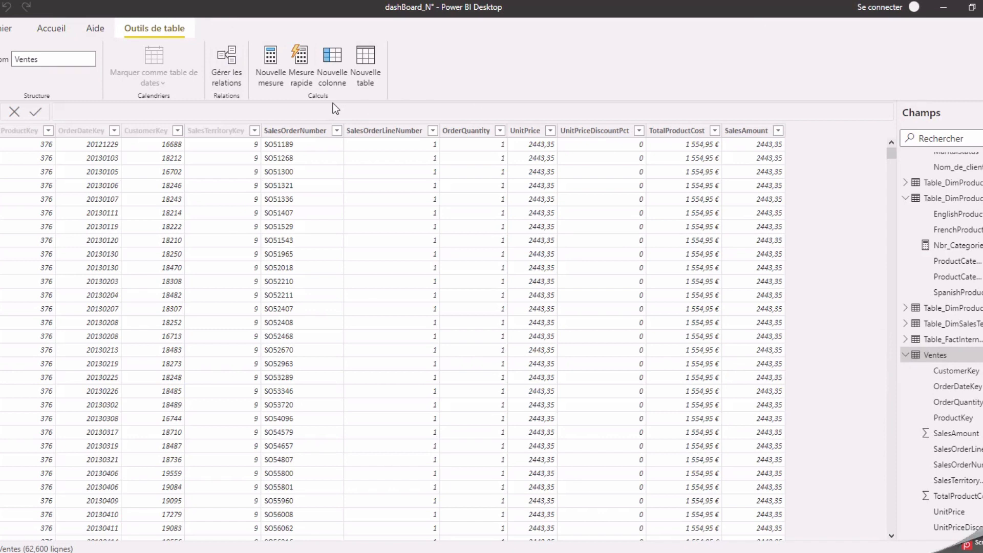
pyautogui.click(270, 64)
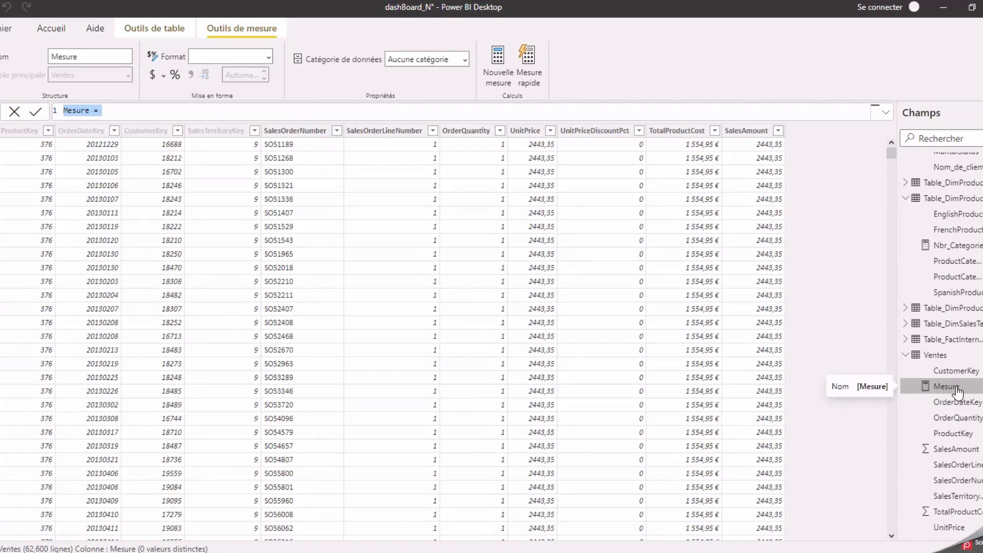
pyautogui.click(123, 110)
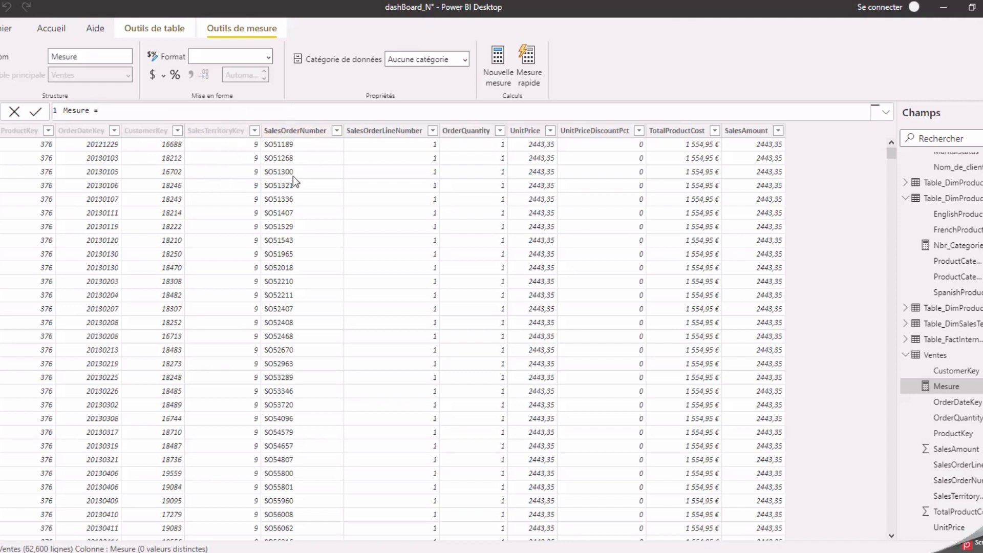
pyautogui.tripleClick(352, 112)
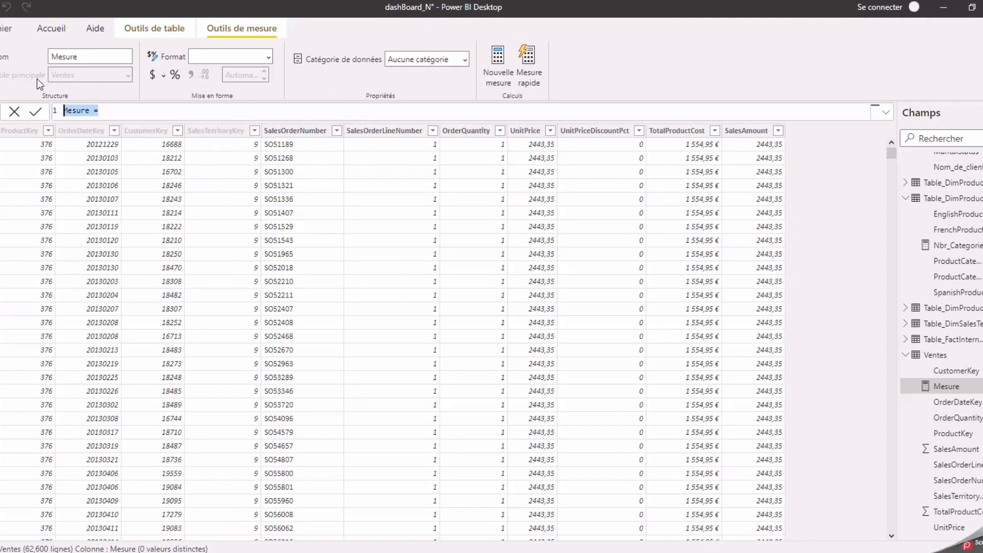
pyautogui.click(159, 112)
pyautogui.press('BackSpace')
pyautogui.press('BackSpace')
pyautogui.press('BackSpace')
pyautogui.press('BackSpace')
pyautogui.press('BackSpace')
pyautogui.press('BackSpace')
pyautogui.press('BackSpace')
pyautogui.press('BackSpace')
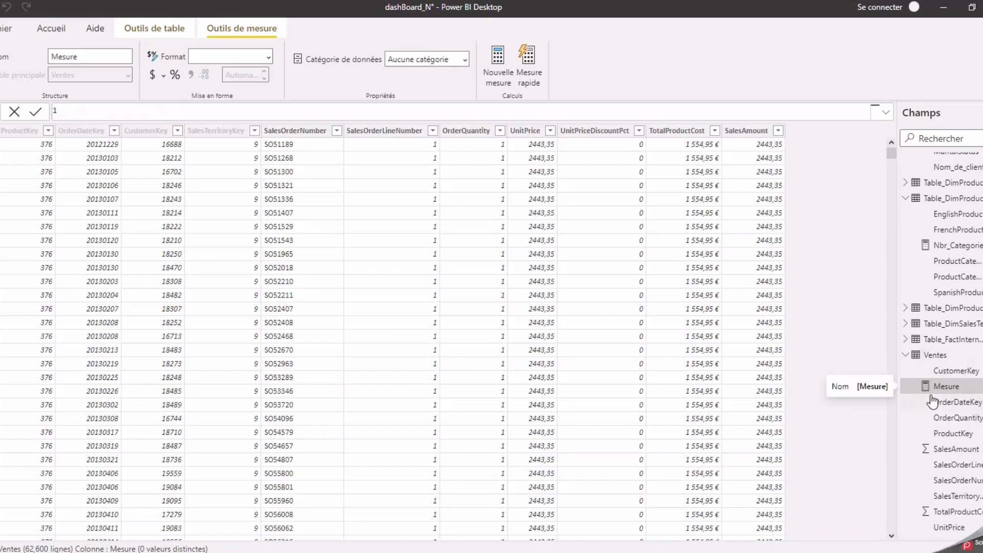
pyautogui.click(905, 357)
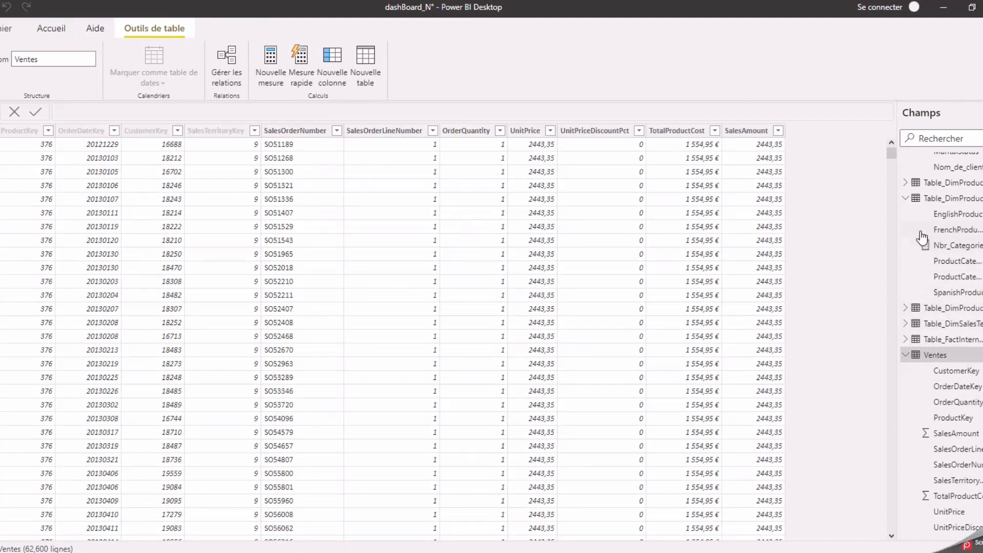
# Step: Collapse the expanded tables in the field list and display the data of Table_DimProductCategory
pyautogui.click(906, 199)
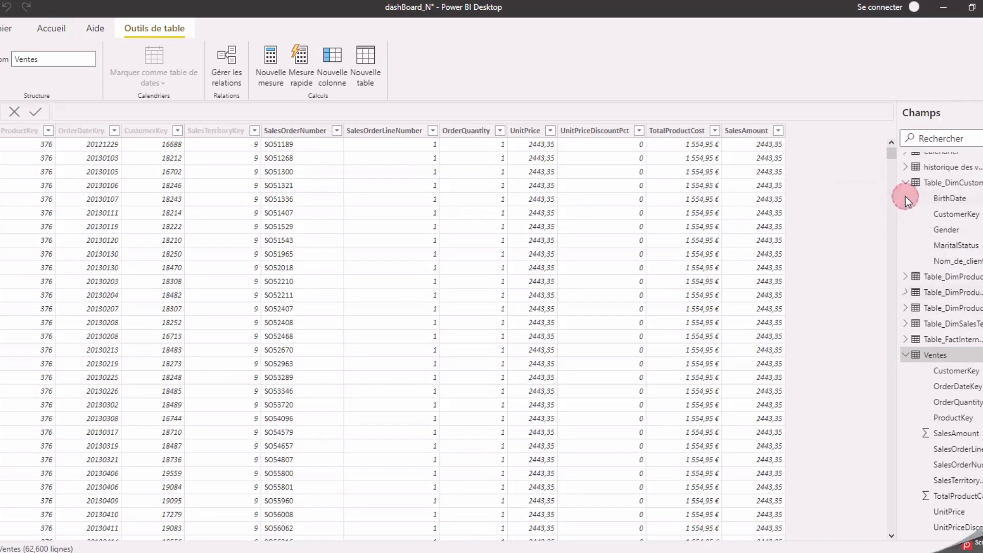
pyautogui.click(906, 184)
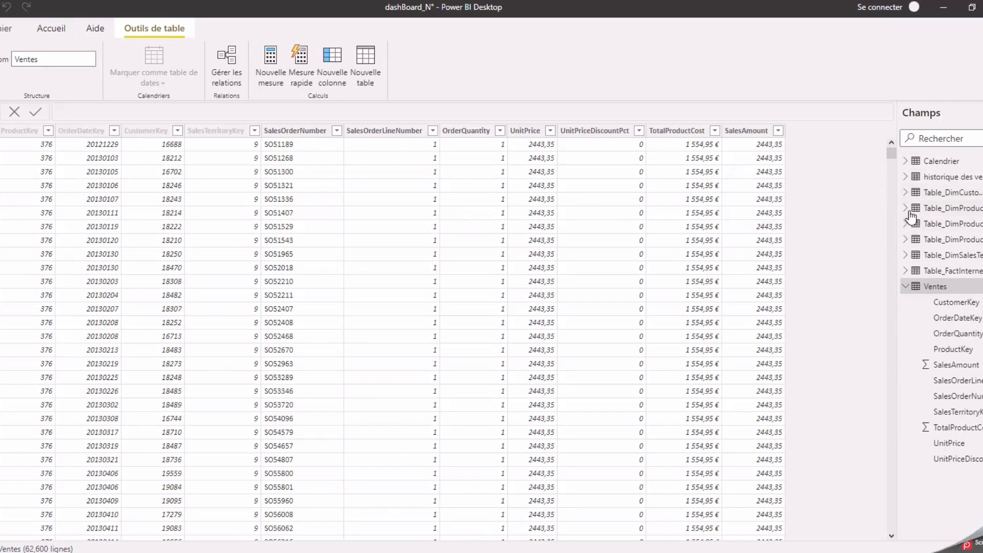
pyautogui.click(906, 226)
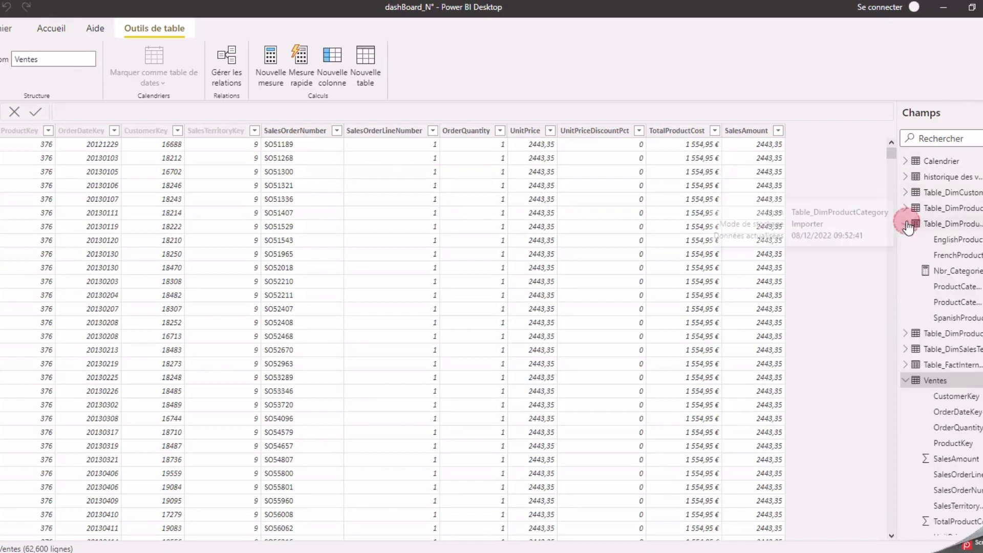
pyautogui.click(956, 225)
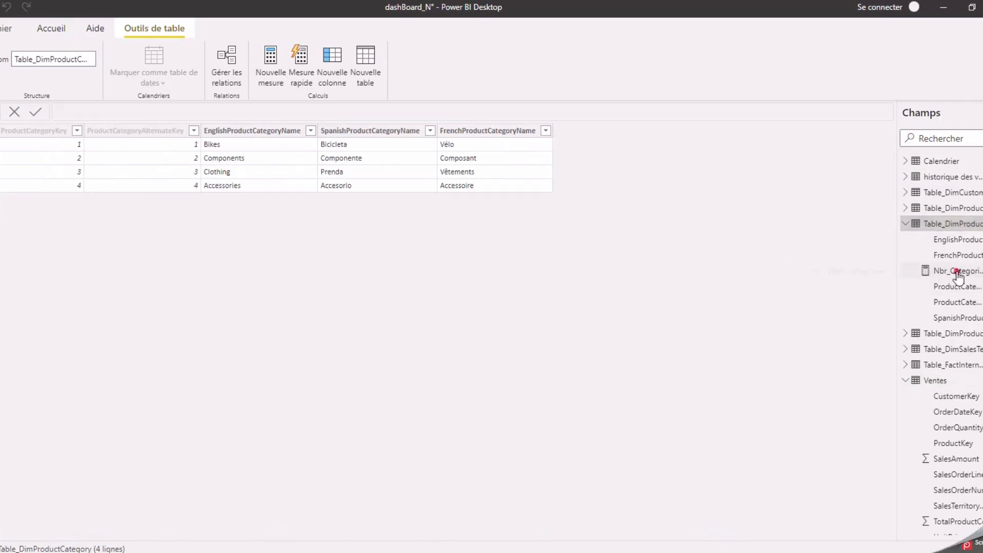
# Step: Delete the existing Nbr_Categories measure from Table_DimProductCategory and save the report
pyautogui.click(908, 272)
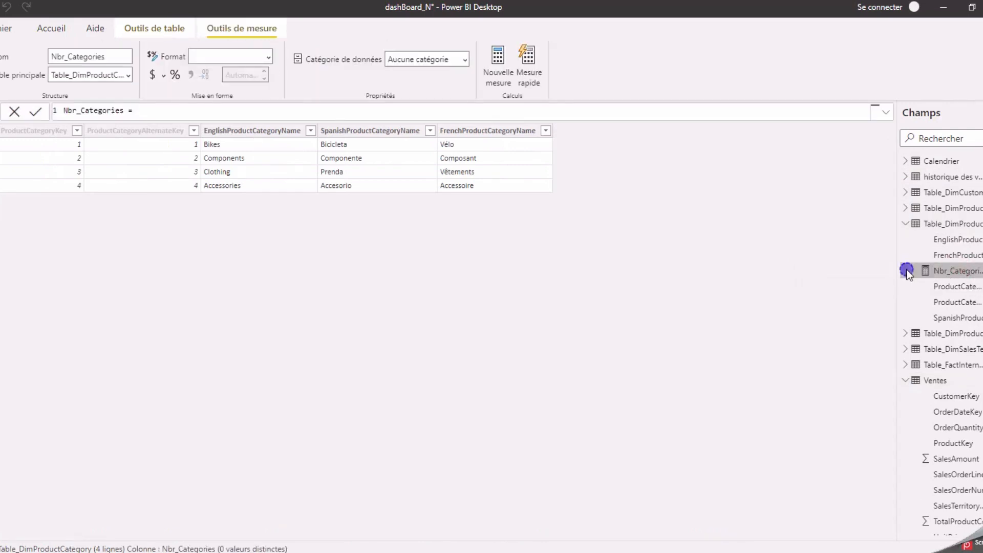
pyautogui.rightClick(906, 271)
pyautogui.click(825, 342)
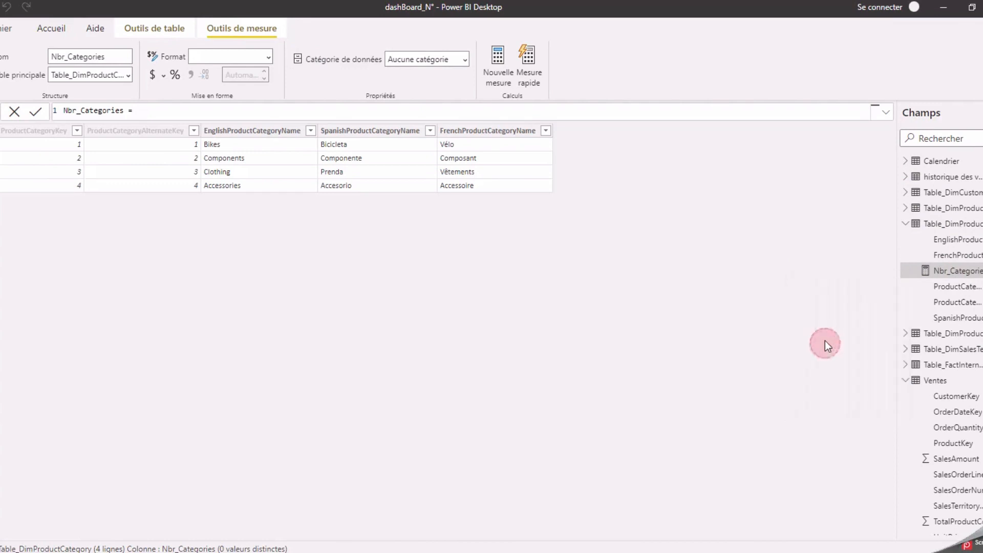
pyautogui.click(561, 307)
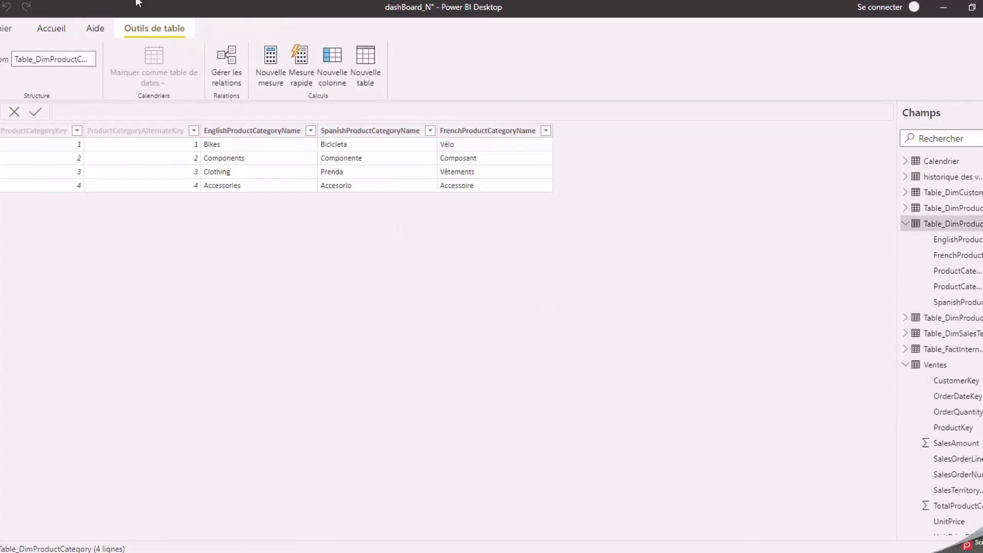
pyautogui.hotkey('ctrl', 's')
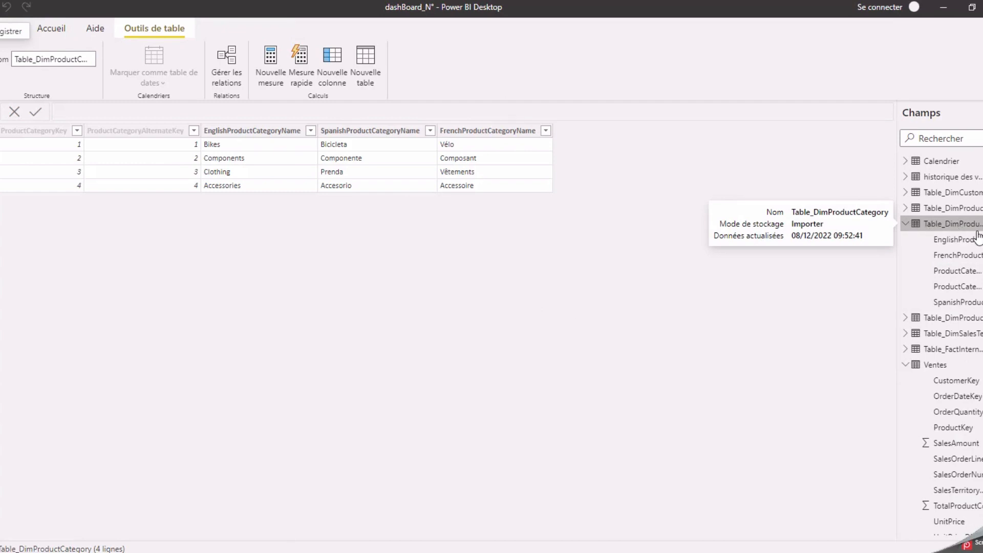
# Step: Create a new measure in Table_DimProductCategory and replace its default name with nbr_categories in the formula
pyautogui.click(268, 53)
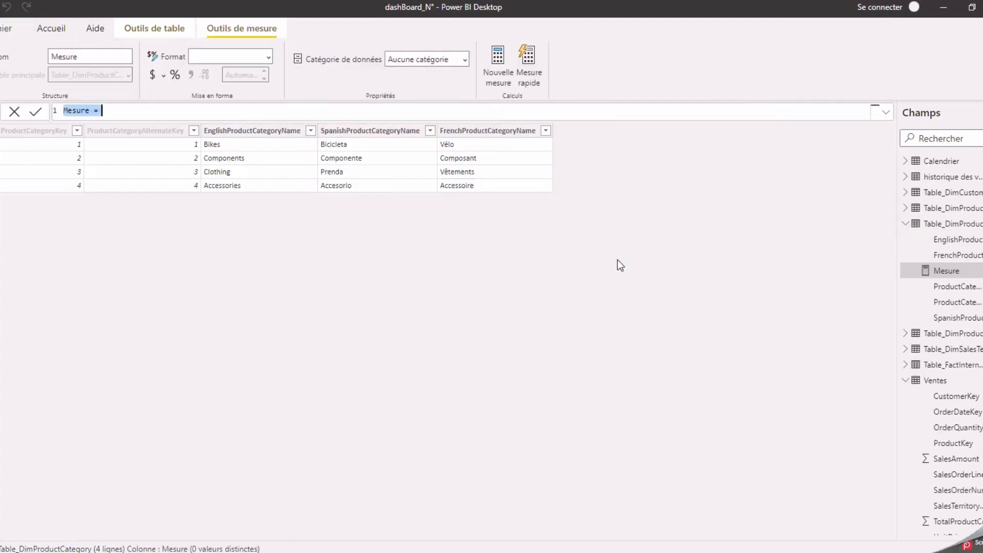
pyautogui.click(147, 112)
pyautogui.moveTo(95, 113); pyautogui.dragTo(63, 114)
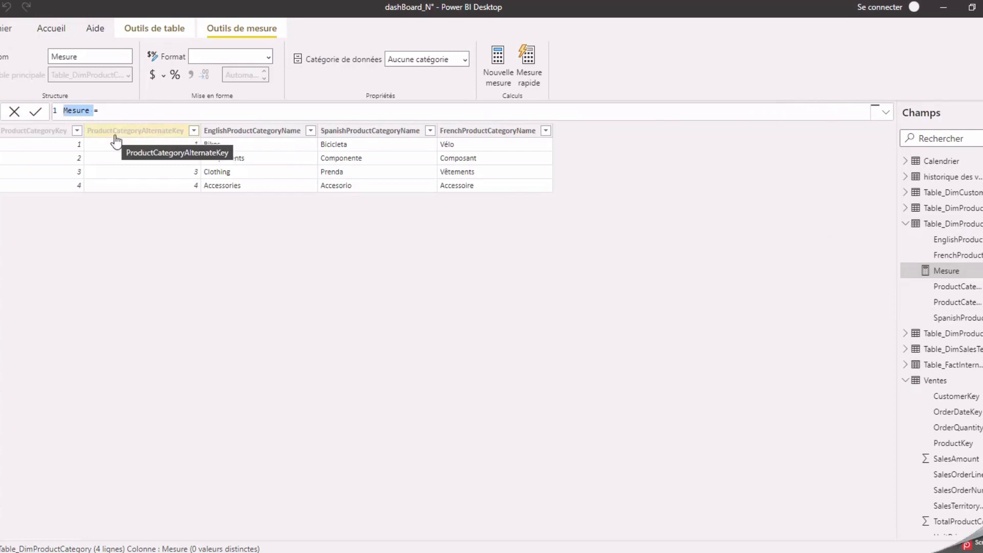
pyautogui.write('n')
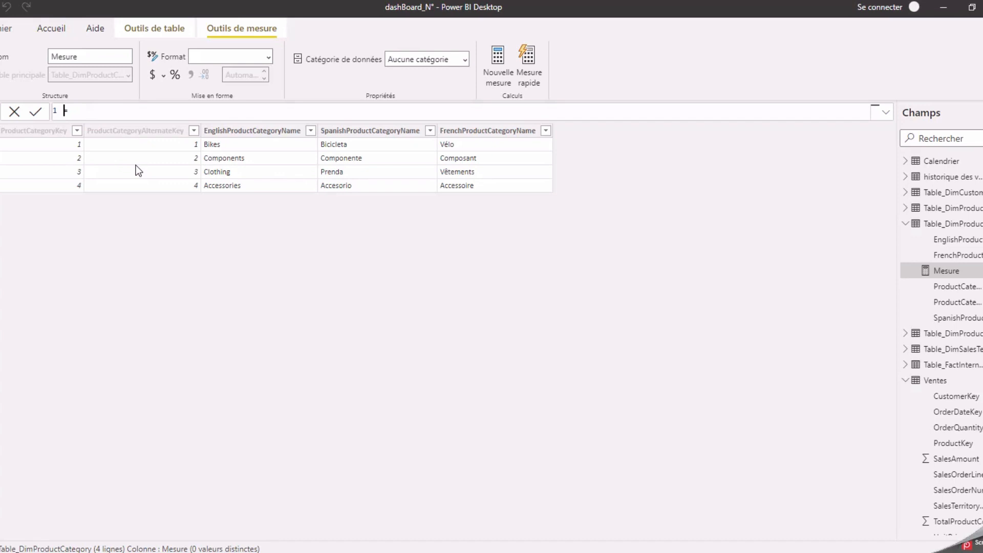
pyautogui.write('br ')
pyautogui.write('categories')
pyautogui.click(138, 109)
# Step: Switch to the Word tutorial document and check the DISCOUNT() entry in its list of aggregation functions
pyautogui.moveTo(501, 552)
pyautogui.click(361, 527)
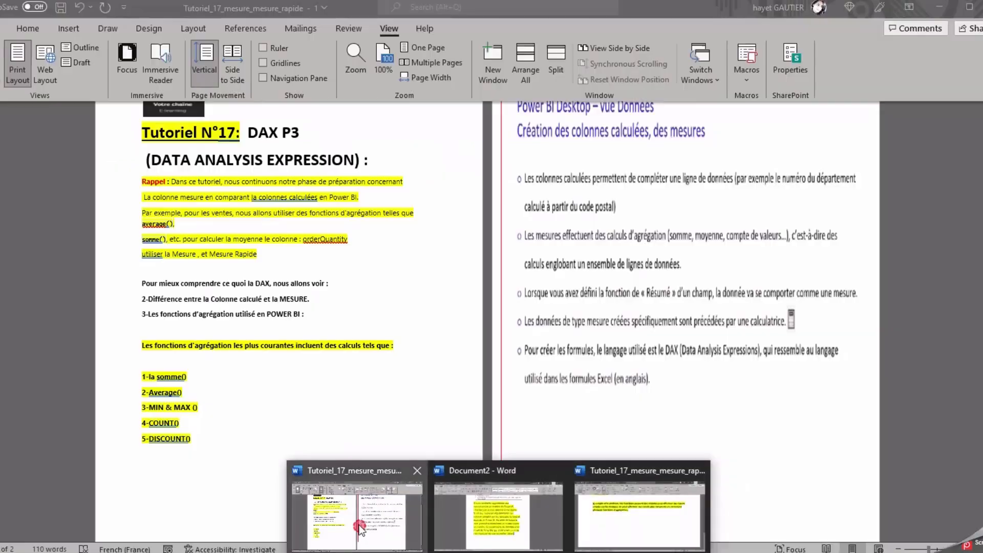
pyautogui.moveTo(214, 440); pyautogui.dragTo(140, 439)
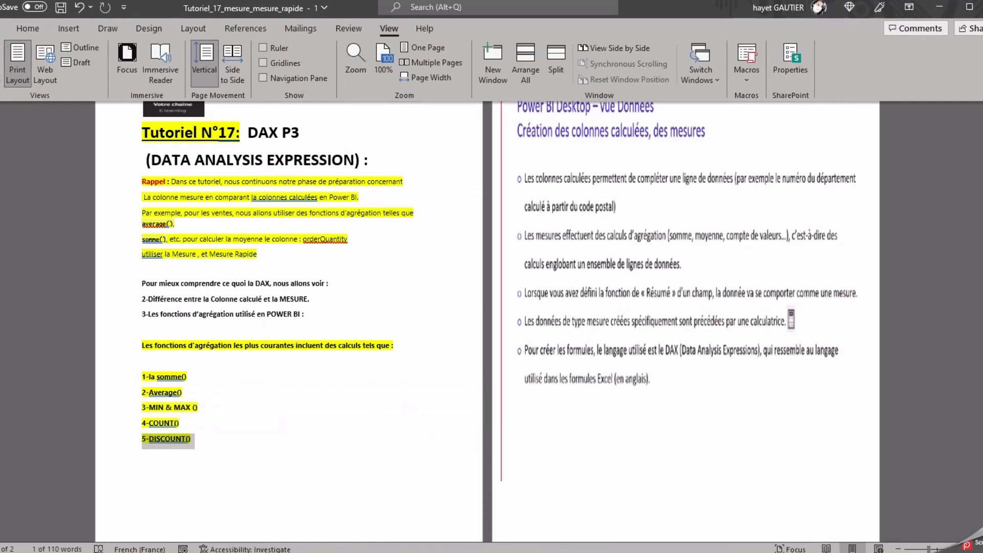
# Step: Back in Power BI Desktop, begin the nbr_categories formula with the DISTINCTCOUNT function
pyautogui.click(436, 544)
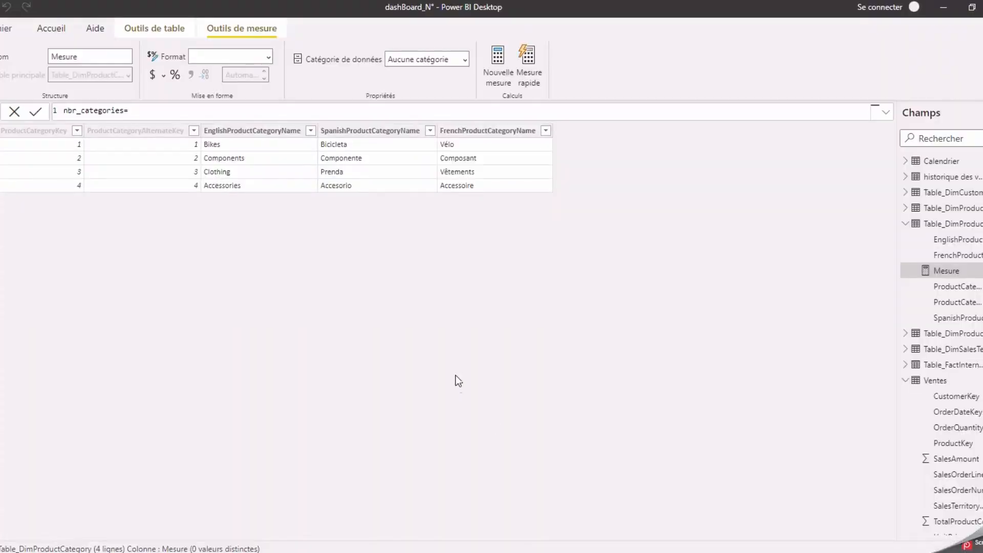
pyautogui.click(150, 114)
pyautogui.press('capslock')
pyautogui.write('D')
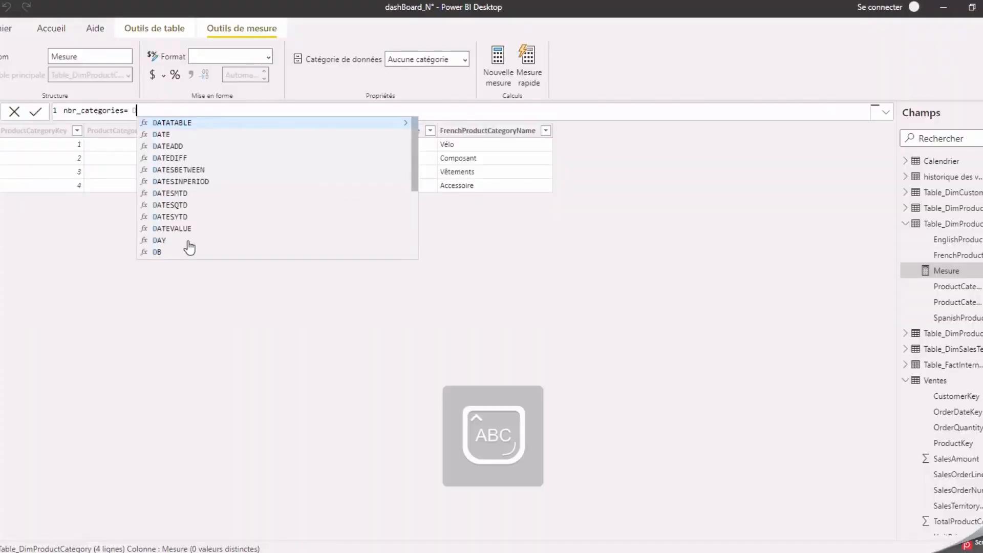
pyautogui.write('IS')
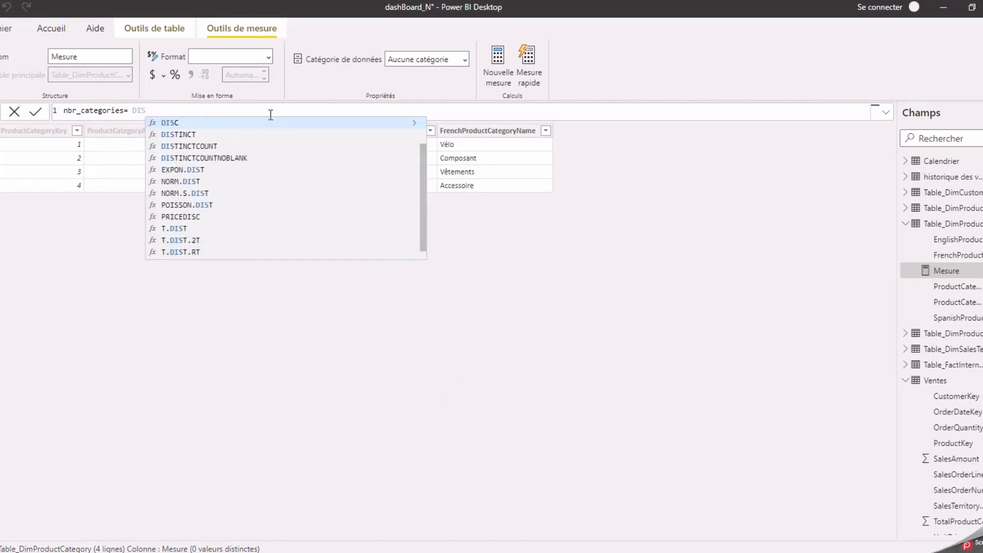
pyautogui.click(205, 146)
pyautogui.click(206, 110)
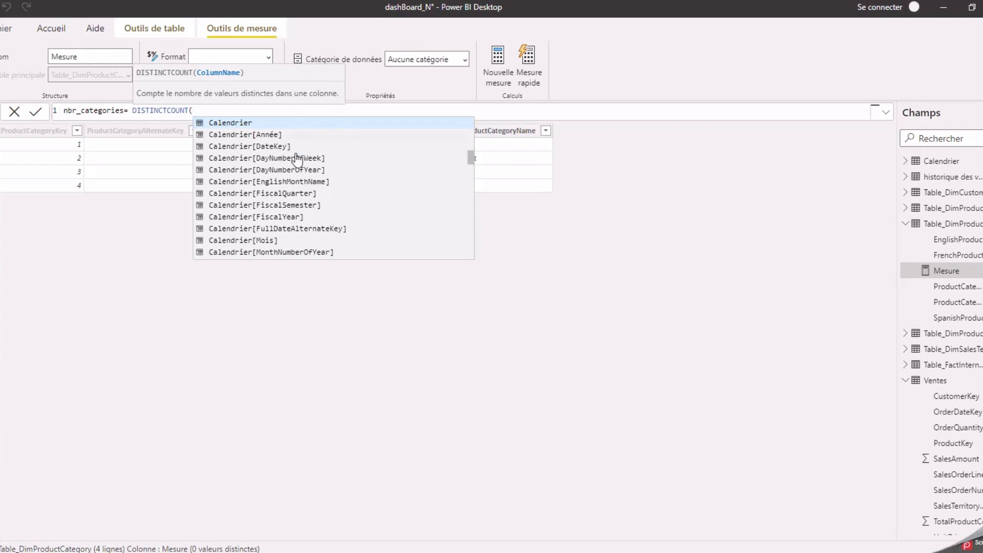
# Step: Try to complete nbr_categories with the whole table Table_DimProductCategory as the DISTINCTCOUNT argument
pyautogui.write('D')
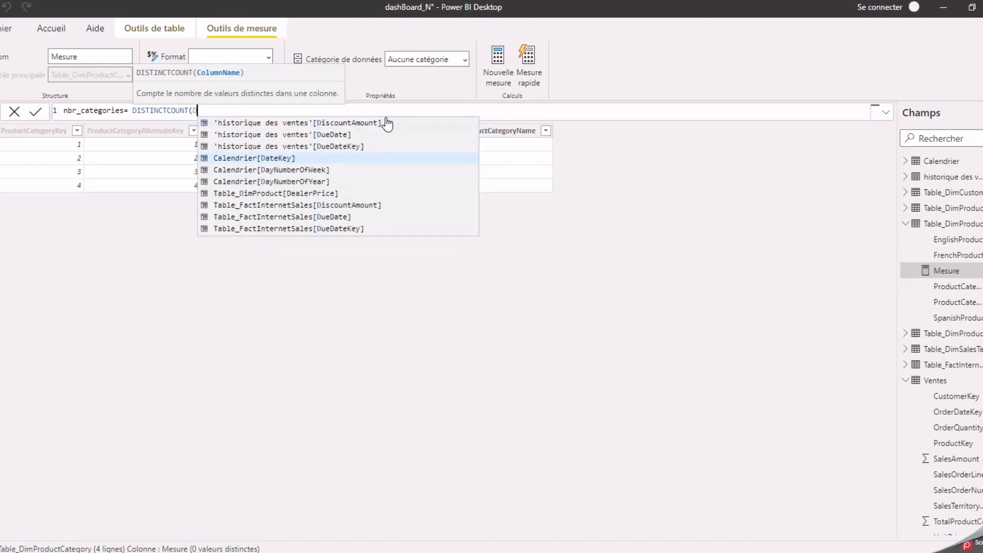
pyautogui.write('IM')
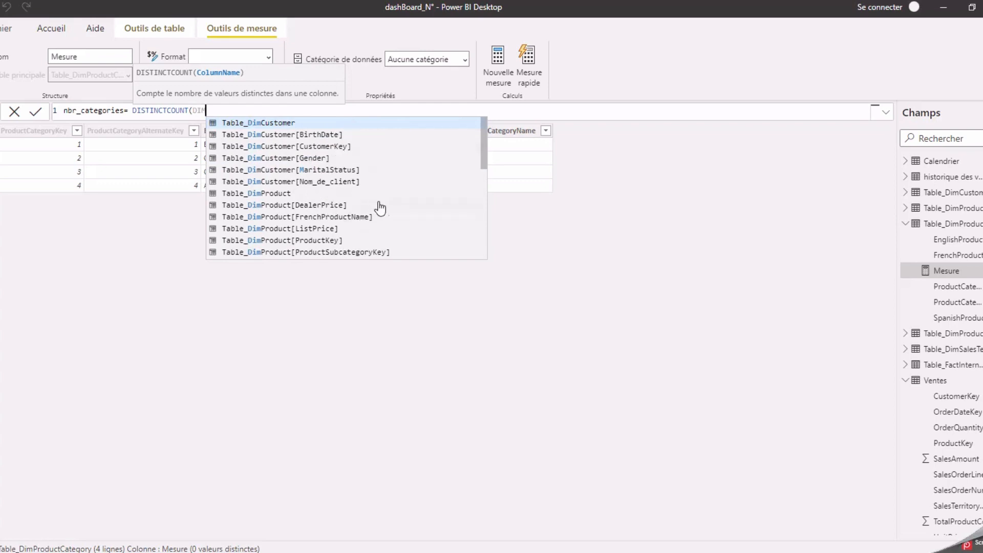
pyautogui.click(246, 193)
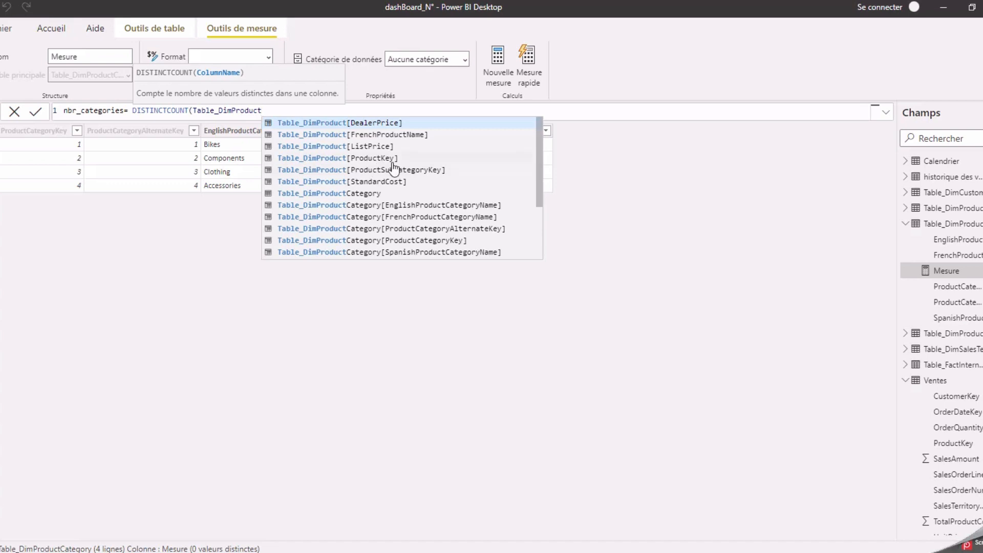
pyautogui.click(367, 193)
pyautogui.click(261, 110)
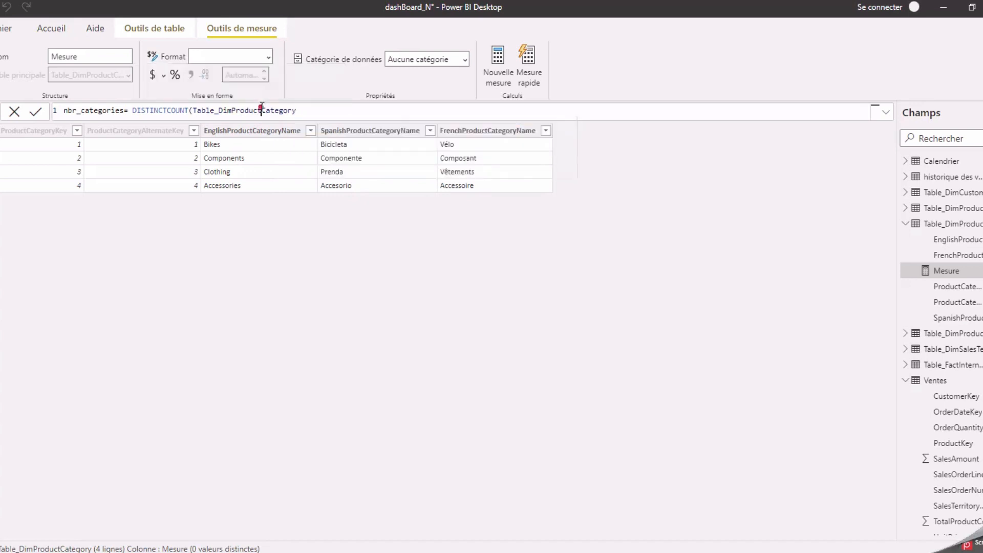
pyautogui.click(377, 108)
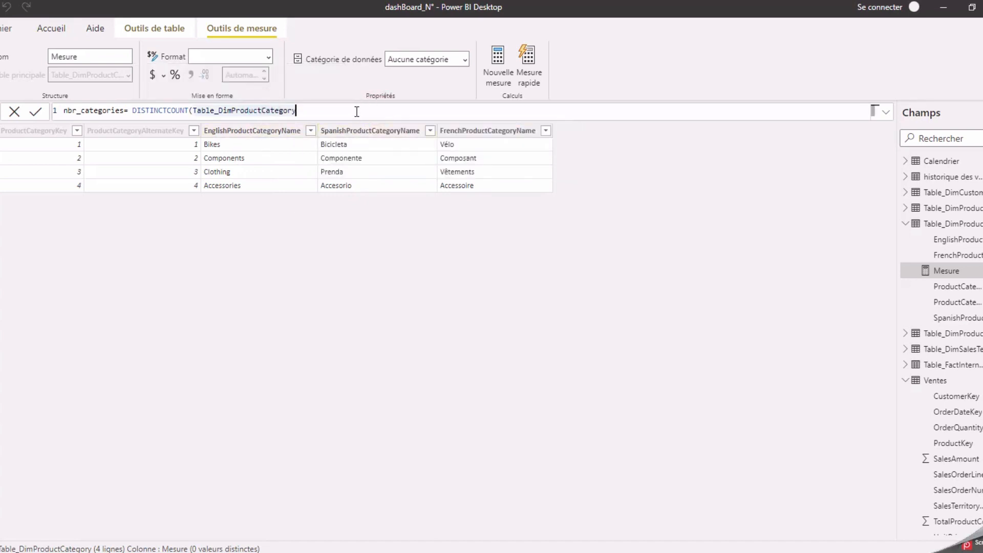
pyautogui.press('BackSpace')
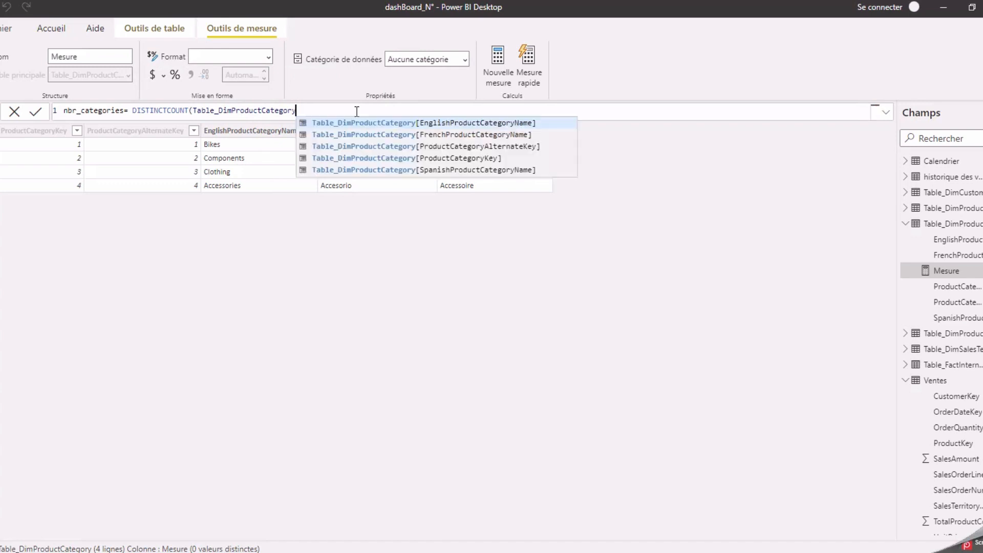
pyautogui.write('°')
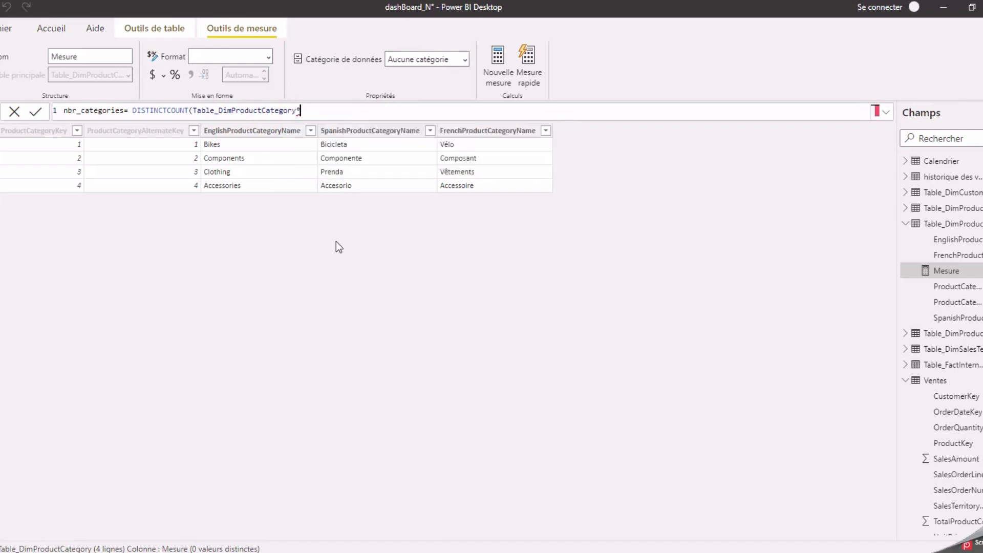
pyautogui.press('BackSpace')
pyautogui.write(')')
pyautogui.press('Return')
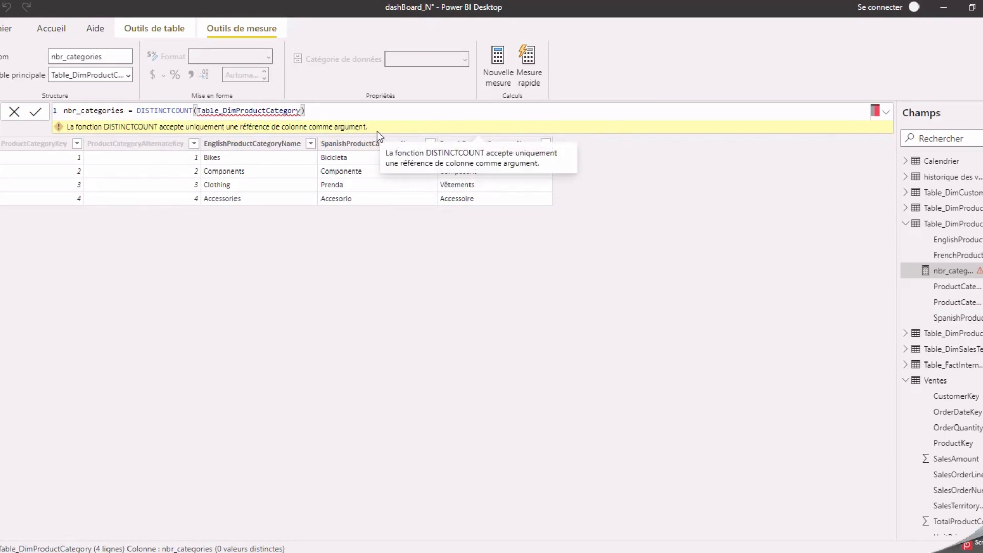
# Step: Replace the DISTINCTCOUNT argument with Table_DimProduct[FrenchProductName], commit the formula, and select the nbr_categories measure in the field list
pyautogui.doubleClick(300, 110)
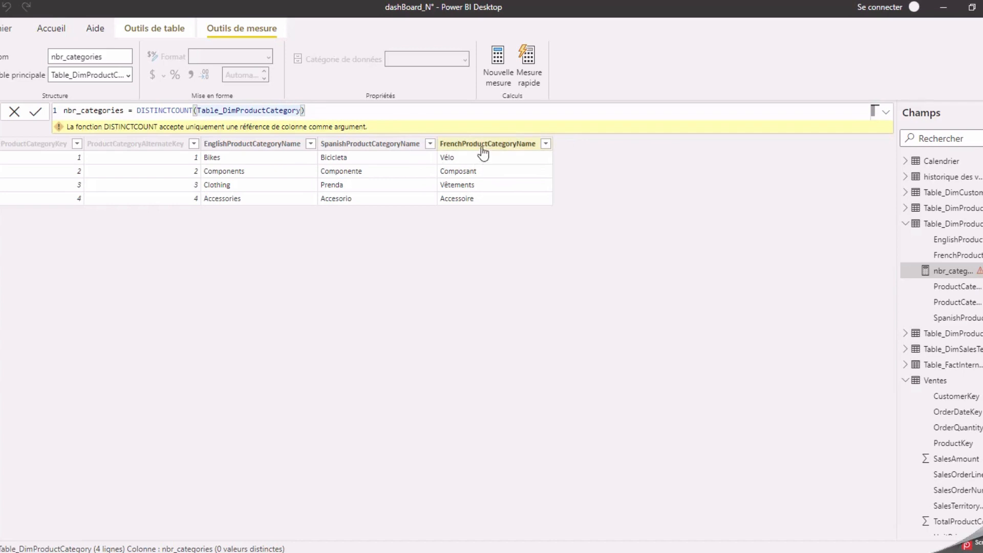
pyautogui.moveTo(301, 111); pyautogui.dragTo(198, 111)
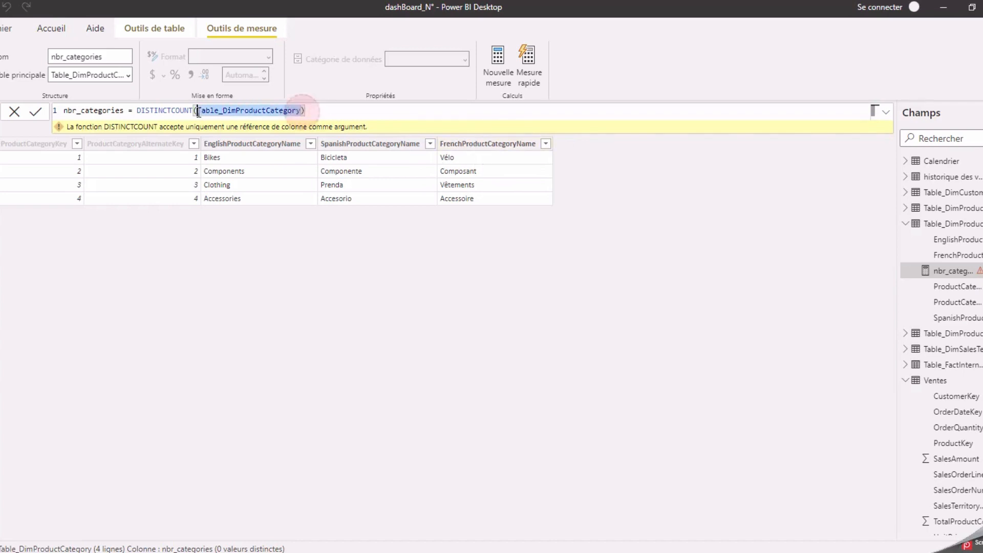
pyautogui.press('capslock')
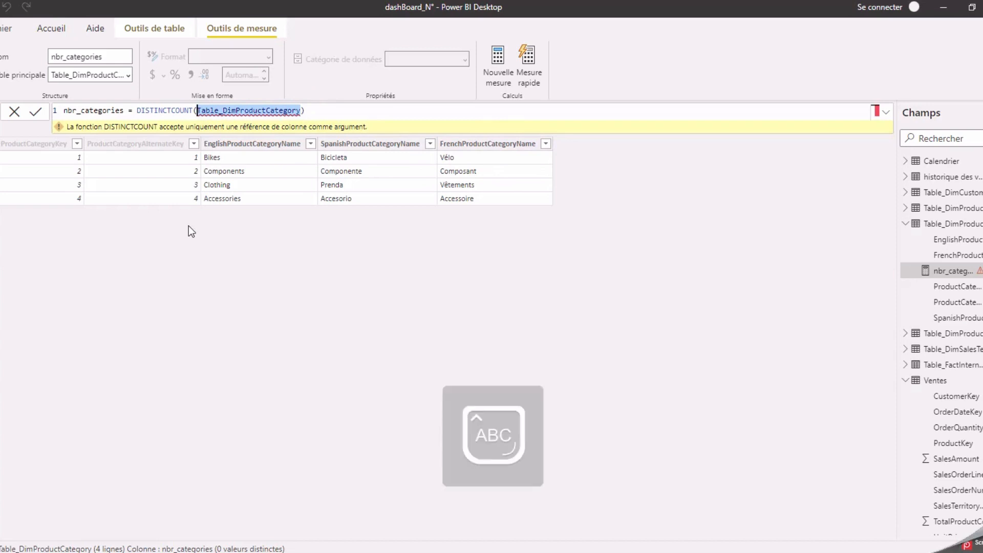
pyautogui.press('capslock')
pyautogui.write('fre')
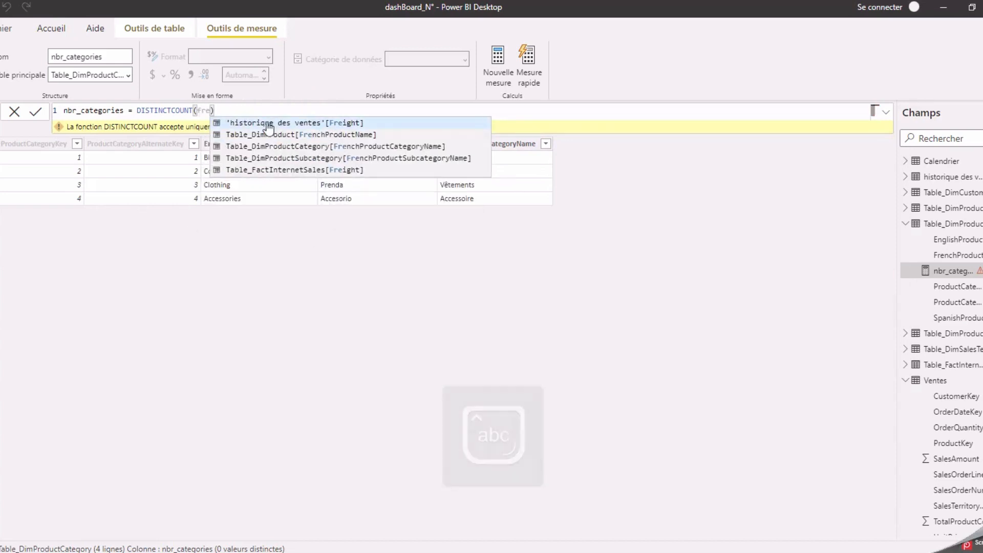
pyautogui.click(250, 135)
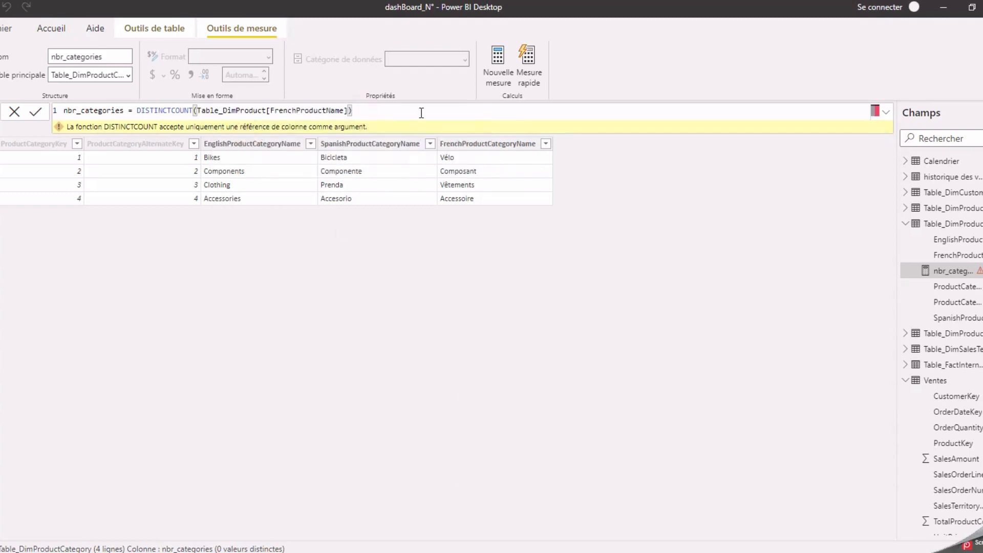
pyautogui.press('Return')
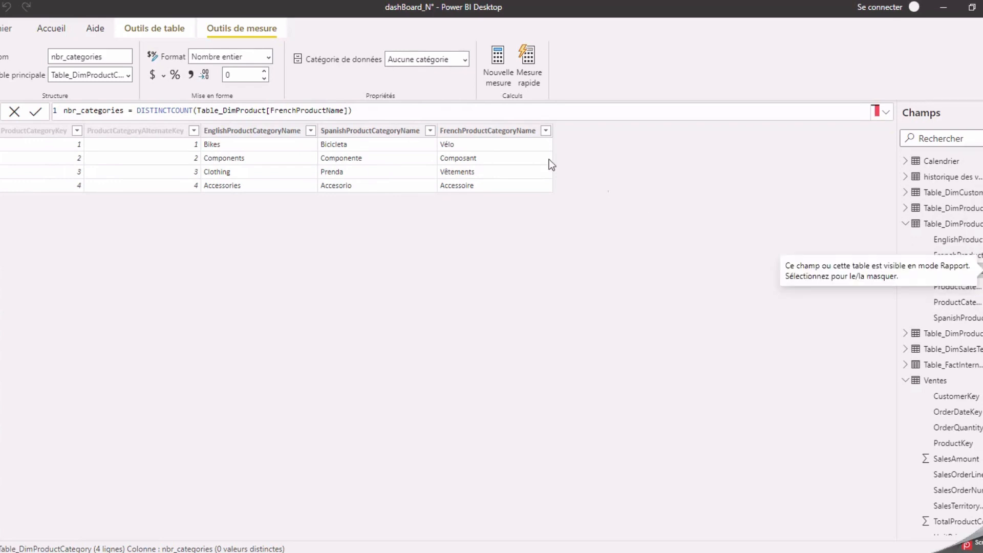
pyautogui.click(926, 272)
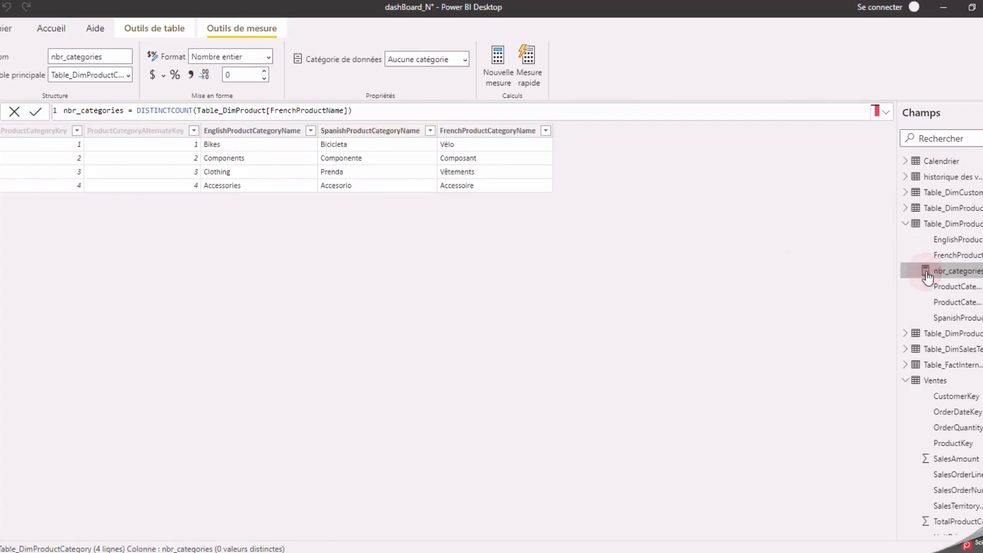